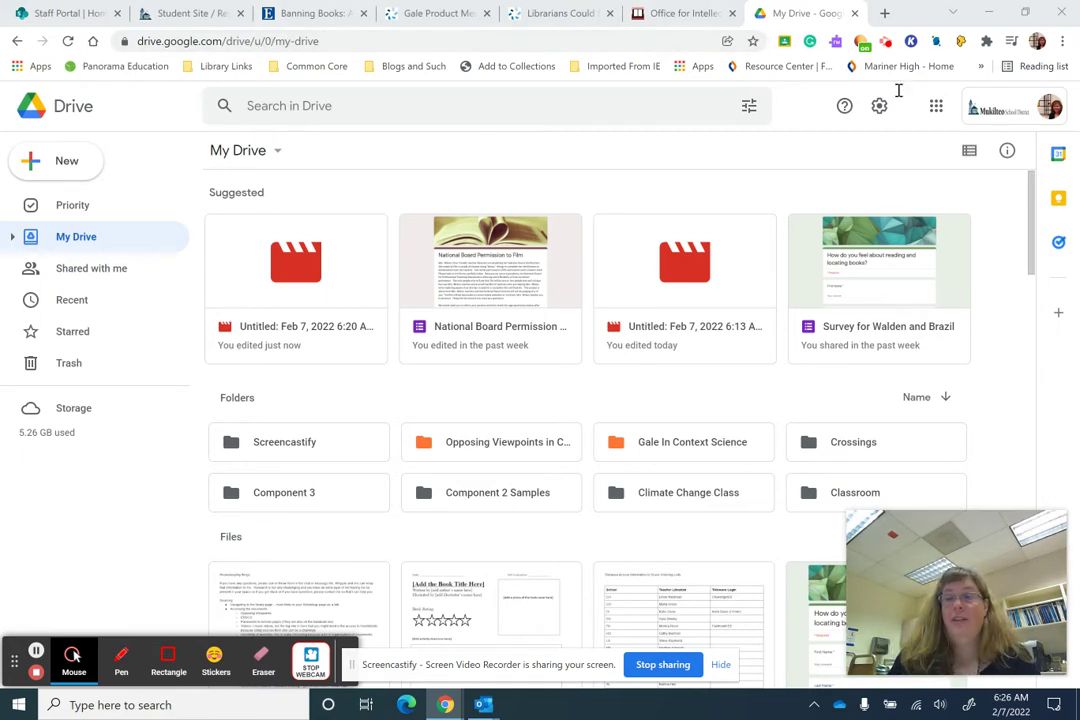
Open NoodleTools from the Google apps list in Drive and sign in with the school district Google account.
{"action": "left_click", "coordinate": [936, 107]}
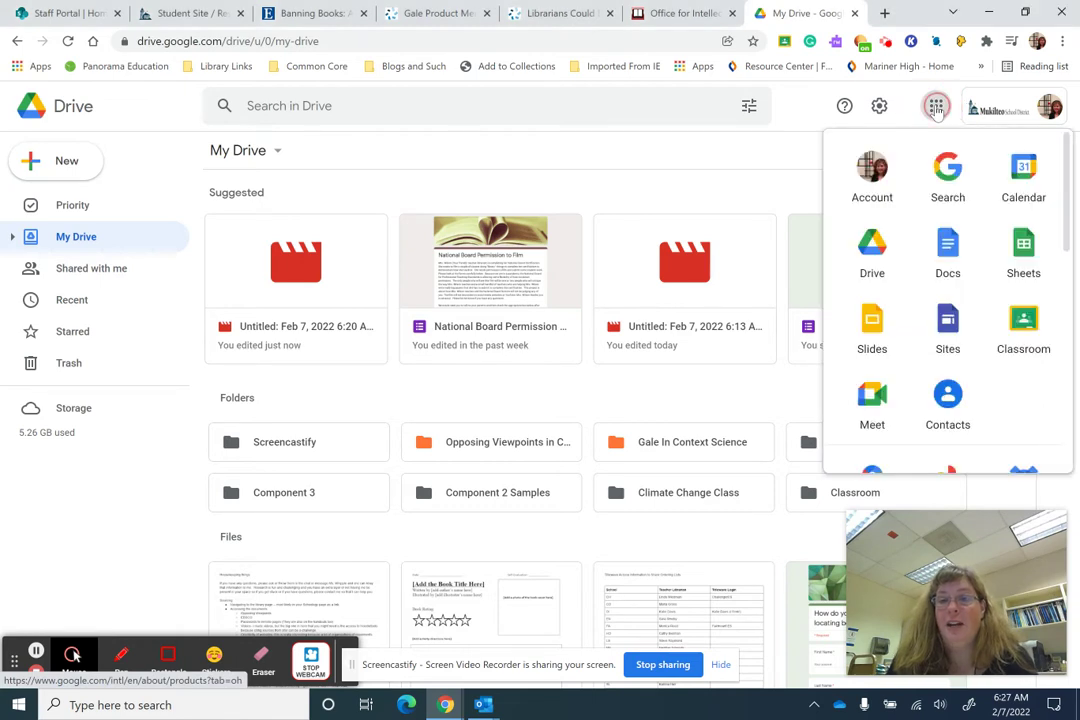
{"action": "left_click", "coordinate": [872, 248]}
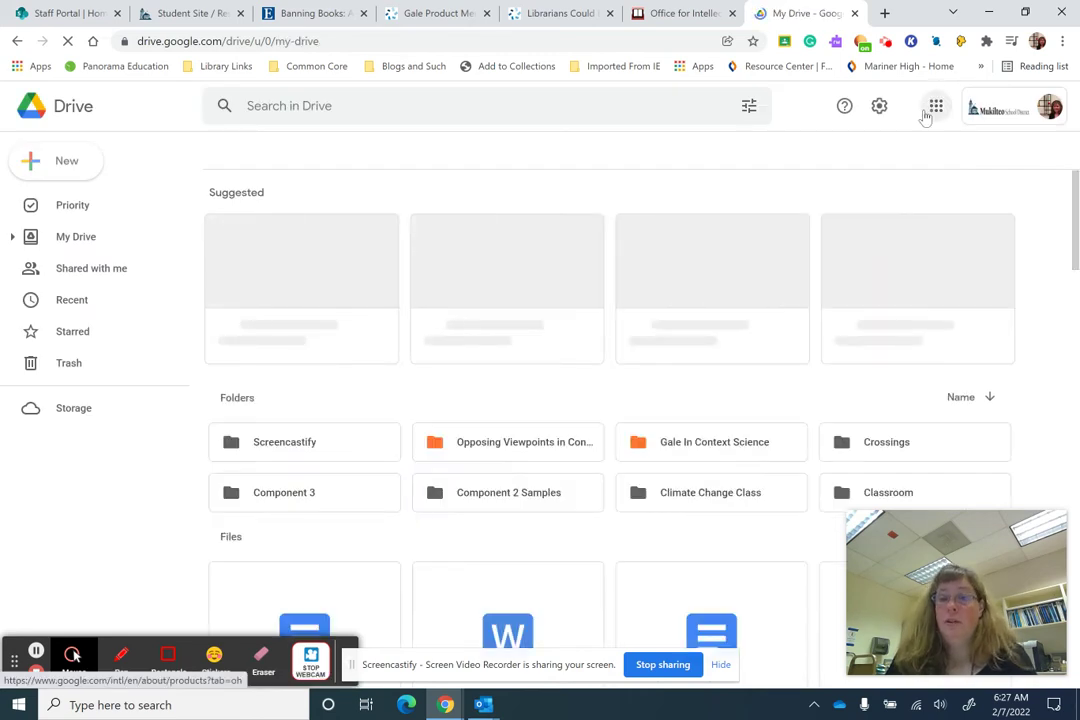
{"action": "left_click", "coordinate": [936, 107]}
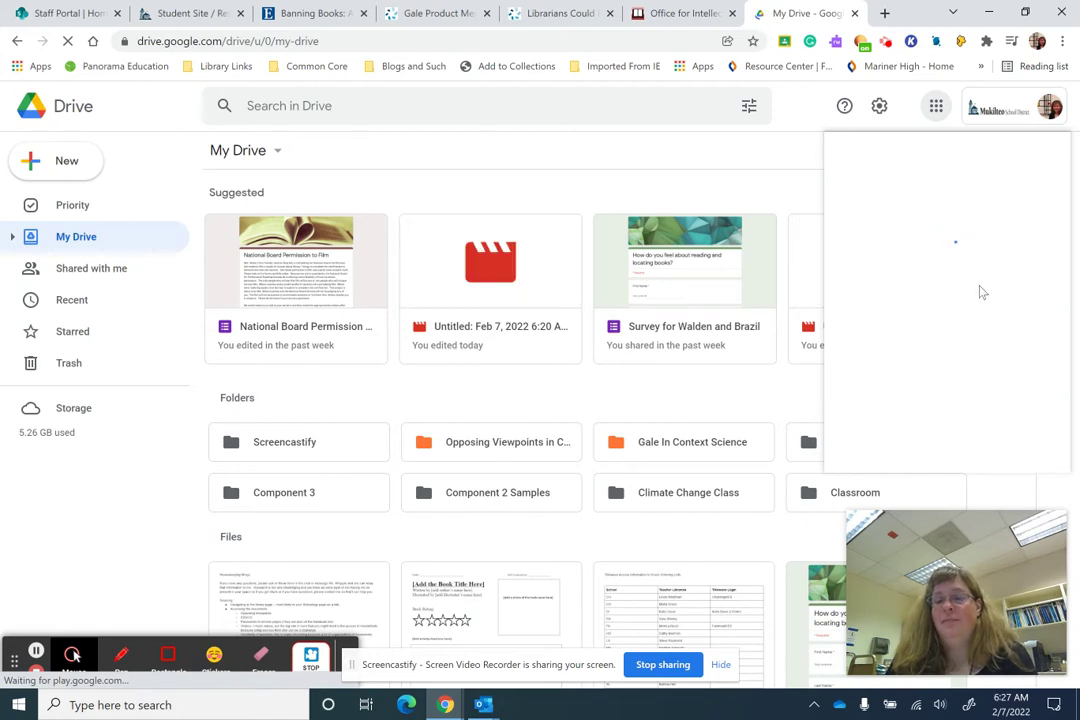
{"action": "scroll", "coordinate": [979, 298], "scroll_direction": "down", "scroll_amount": 3}
{"action": "scroll", "coordinate": [978, 305], "scroll_direction": "down", "scroll_amount": 4}
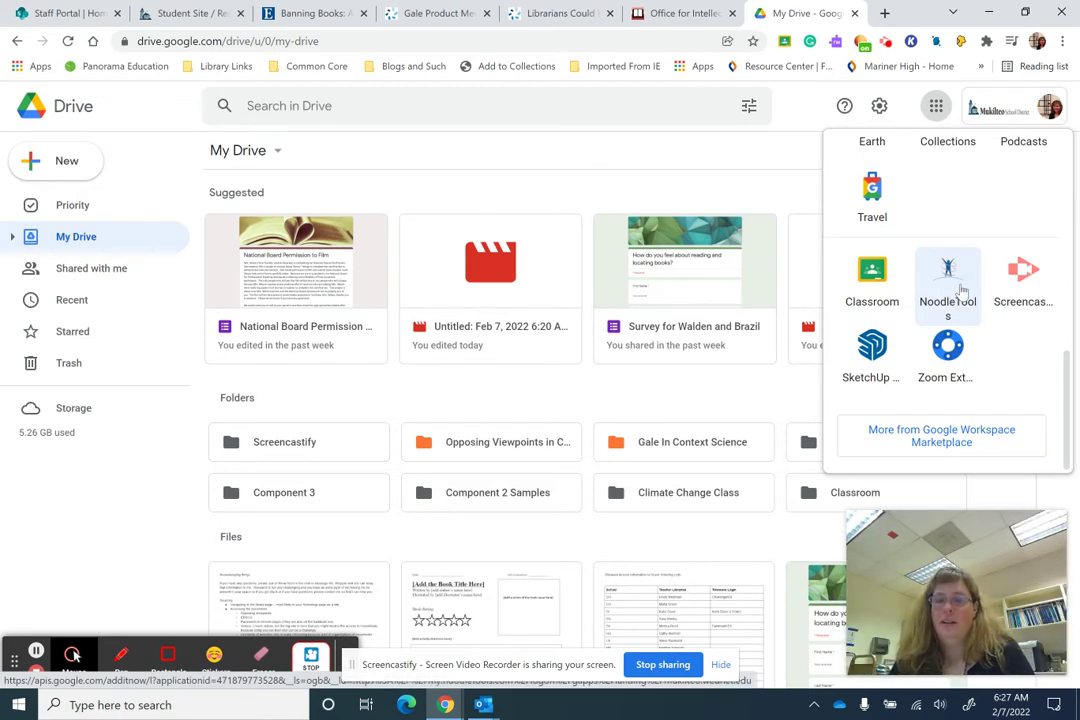
{"action": "left_click", "coordinate": [948, 285]}
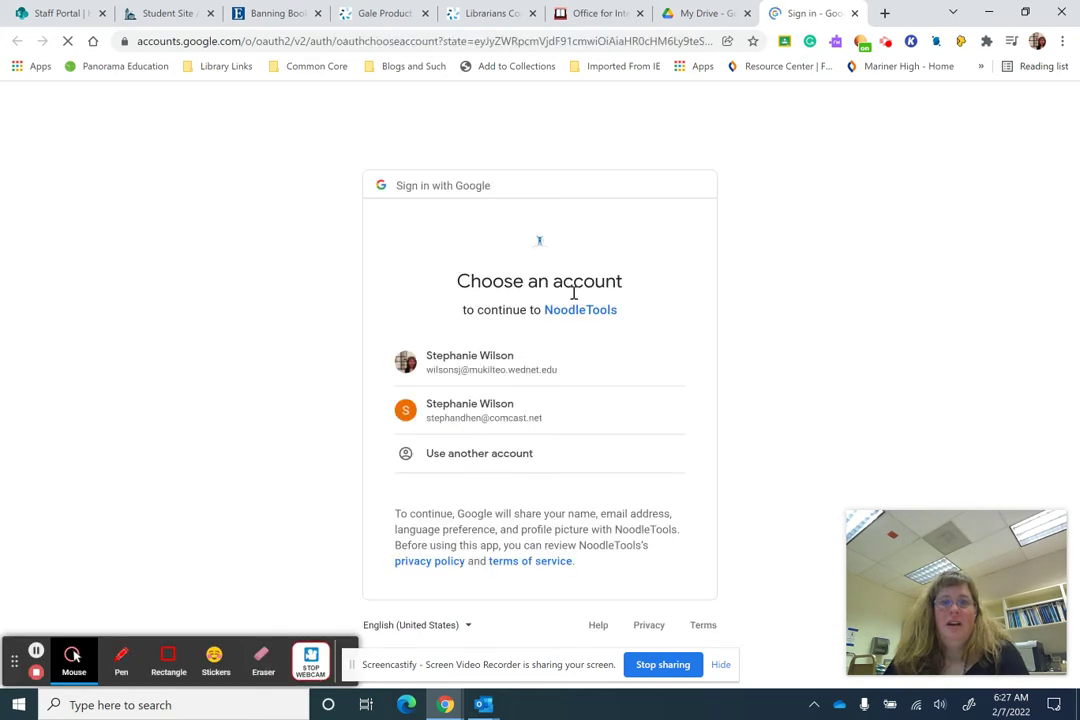
{"action": "left_click", "coordinate": [482, 368]}
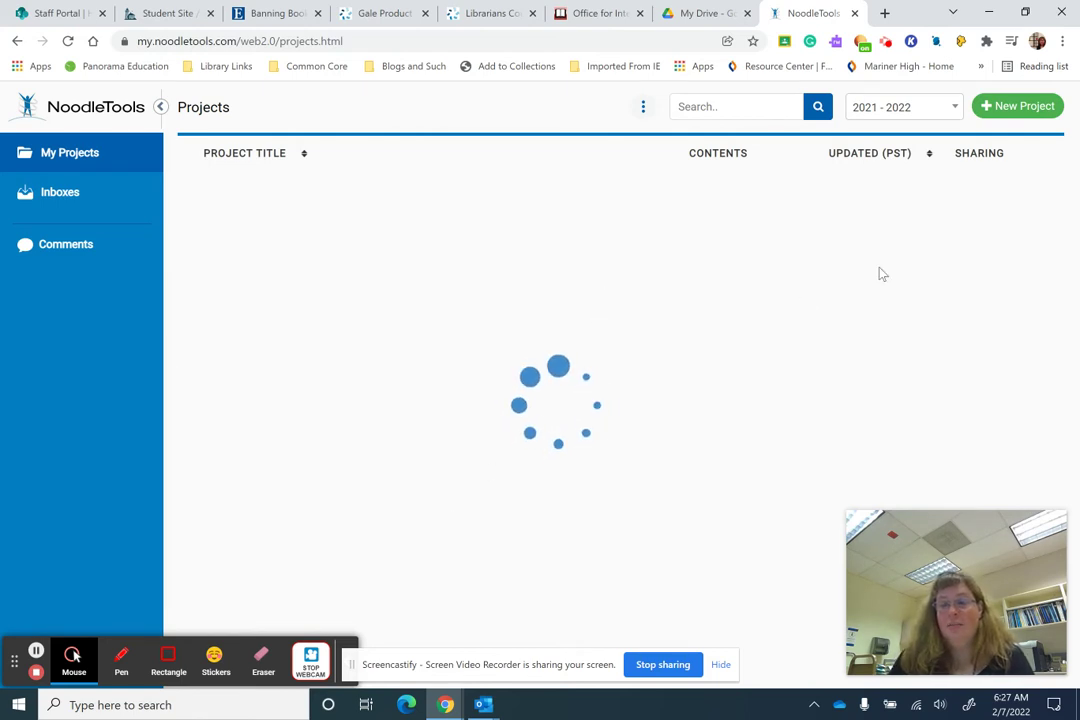
Bring up the form for creating a new project, and open the existing Book Banning Essay project instead.
{"action": "left_click", "coordinate": [1021, 108]}
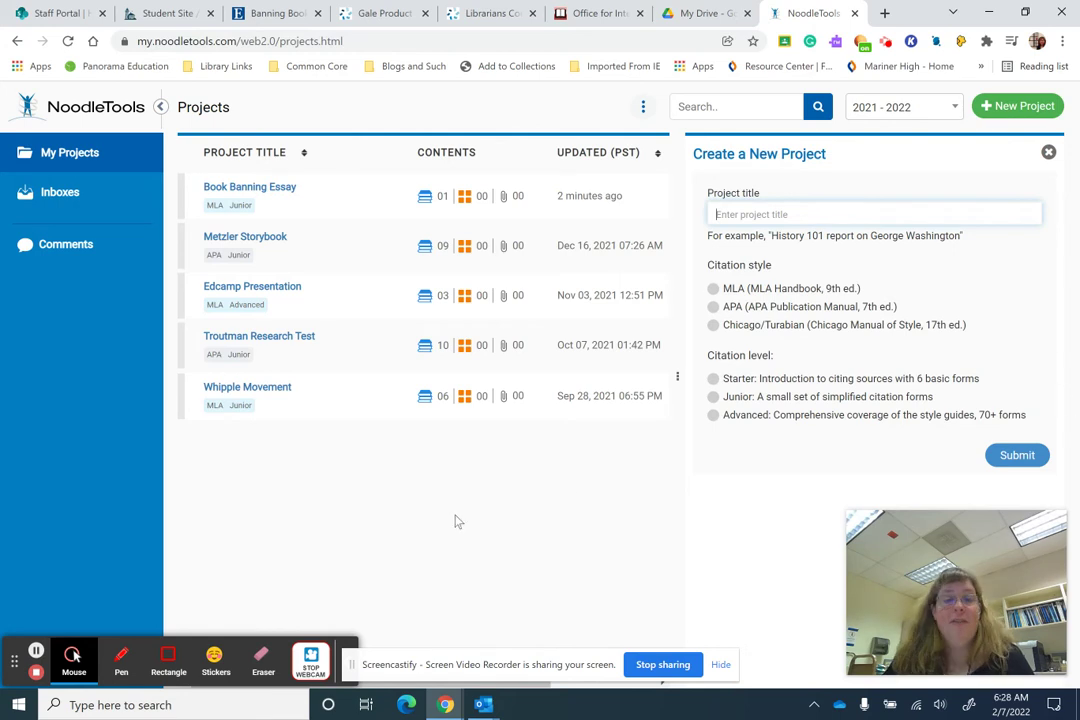
{"action": "left_click", "coordinate": [236, 190]}
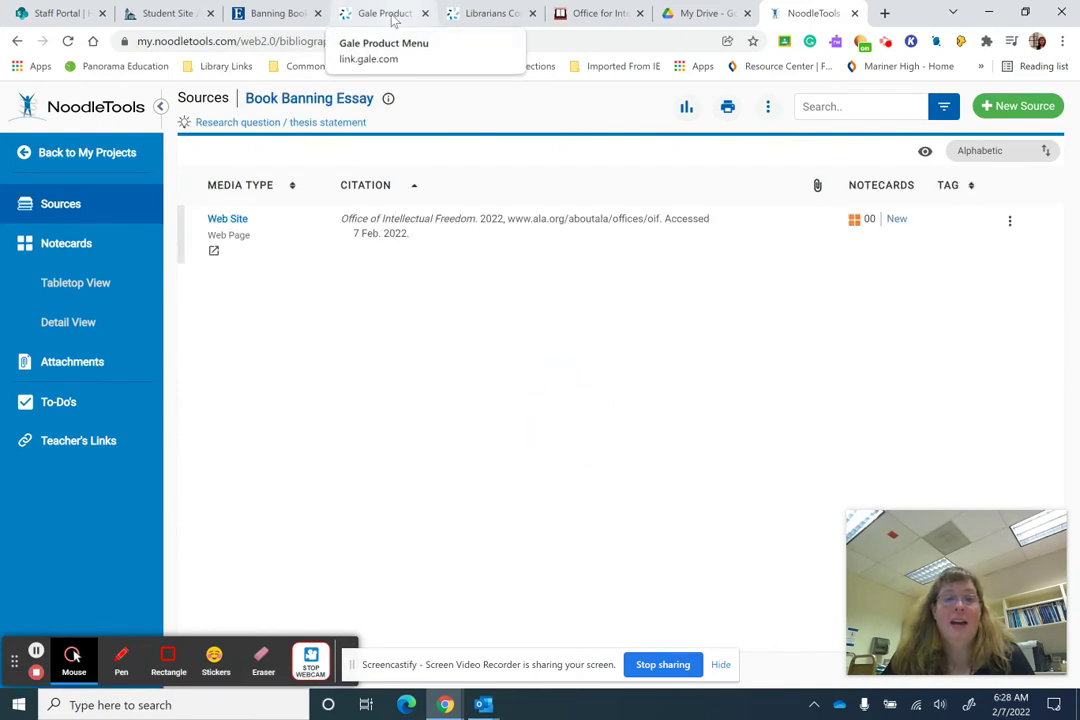
Copy the MLA 9th Edition source citation at the end of the Gale article "Librarians Could Be Jailed and Fined under a Proposed Censorship Law".
{"action": "left_click", "coordinate": [460, 15]}
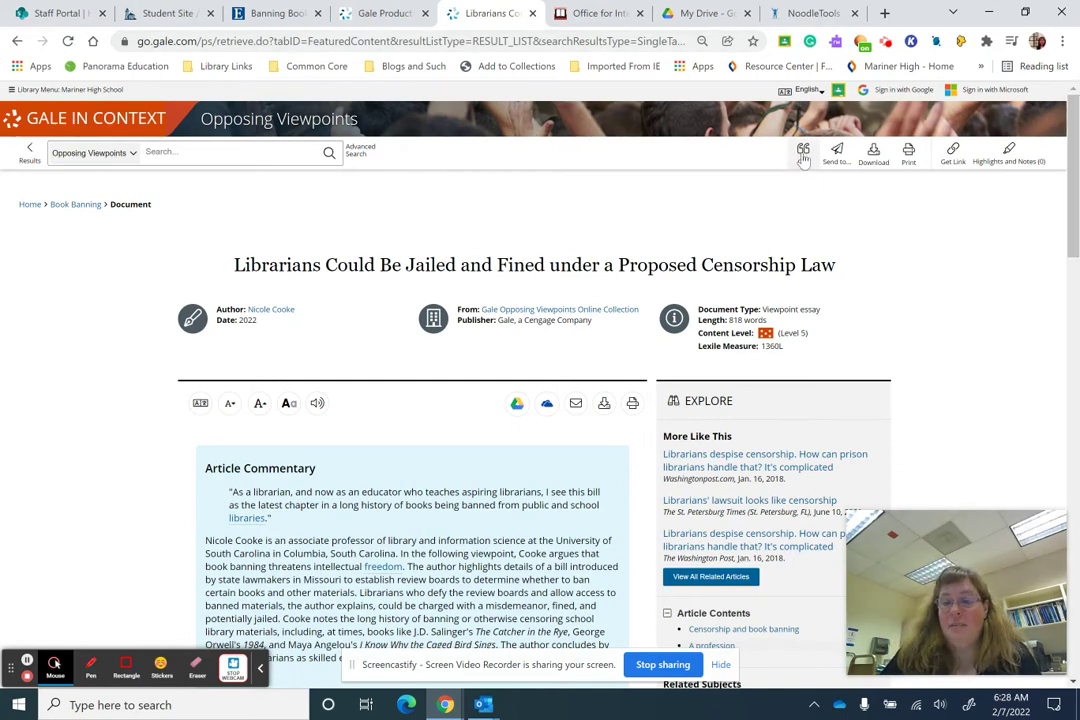
{"action": "scroll", "coordinate": [573, 323], "scroll_direction": "down", "scroll_amount": 10}
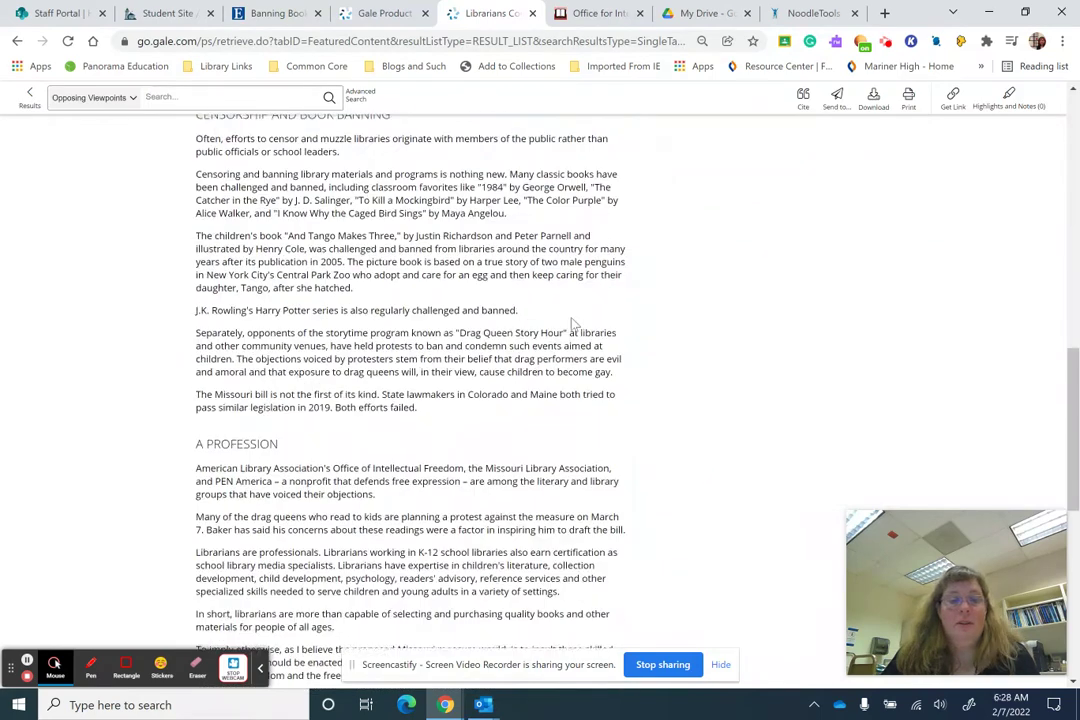
{"action": "scroll", "coordinate": [573, 323], "scroll_direction": "down", "scroll_amount": 6}
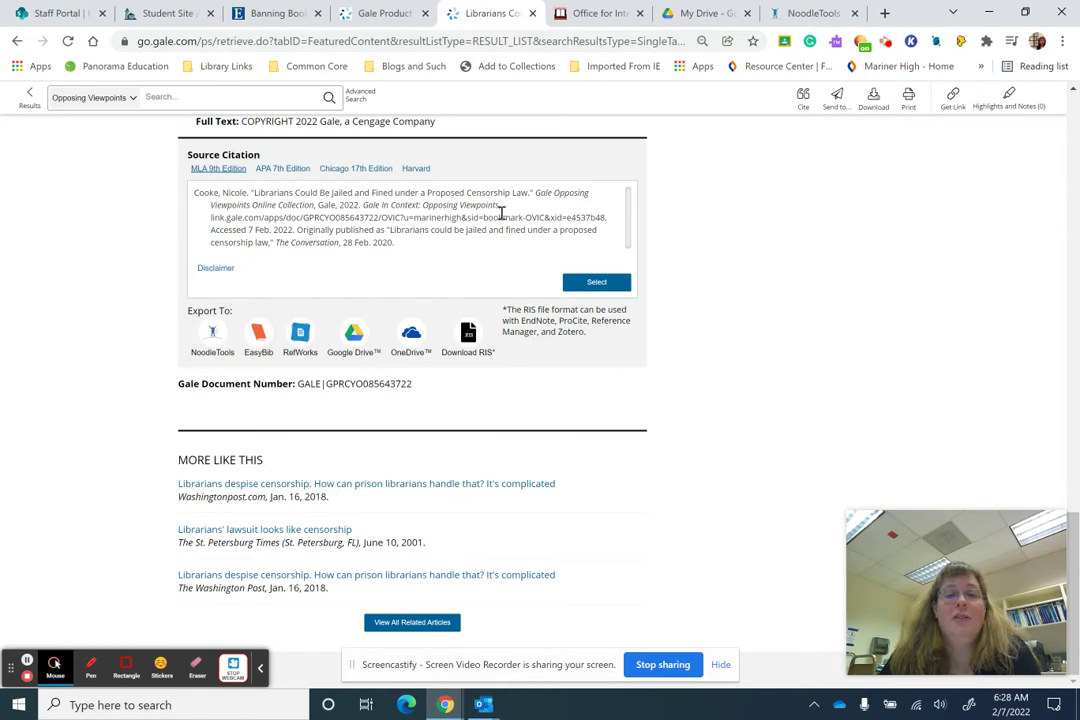
{"action": "left_click_drag", "start_coordinate": [197, 195], "coordinate": [398, 243]}
{"action": "right_click", "coordinate": [321, 222]}
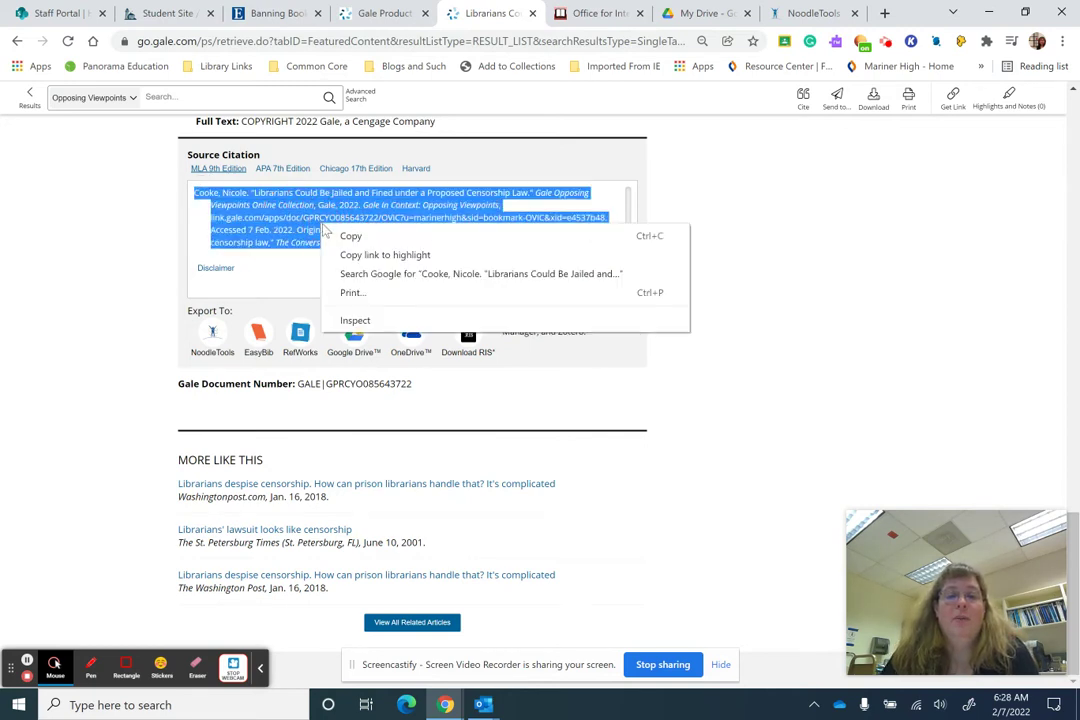
{"action": "left_click", "coordinate": [345, 236]}
In the NoodleTools project, start a new Database source for Original Content in Database and paste the copied Gale citation using Quick cite.
{"action": "left_click", "coordinate": [805, 14]}
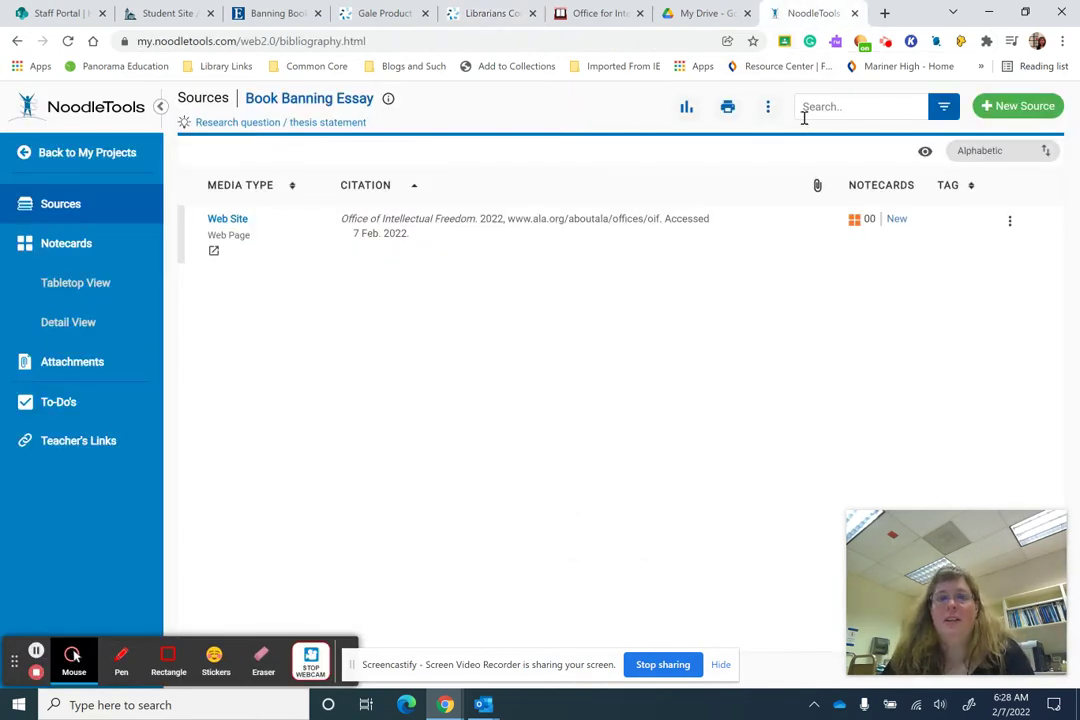
{"action": "left_click", "coordinate": [1007, 108]}
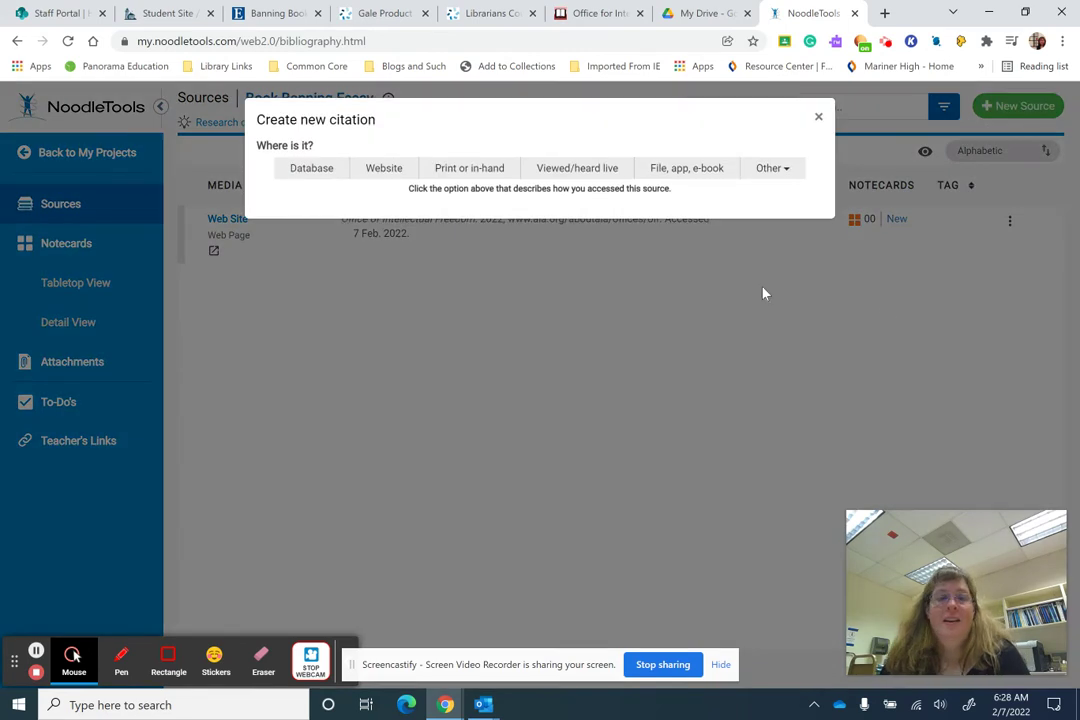
{"action": "left_click", "coordinate": [318, 177]}
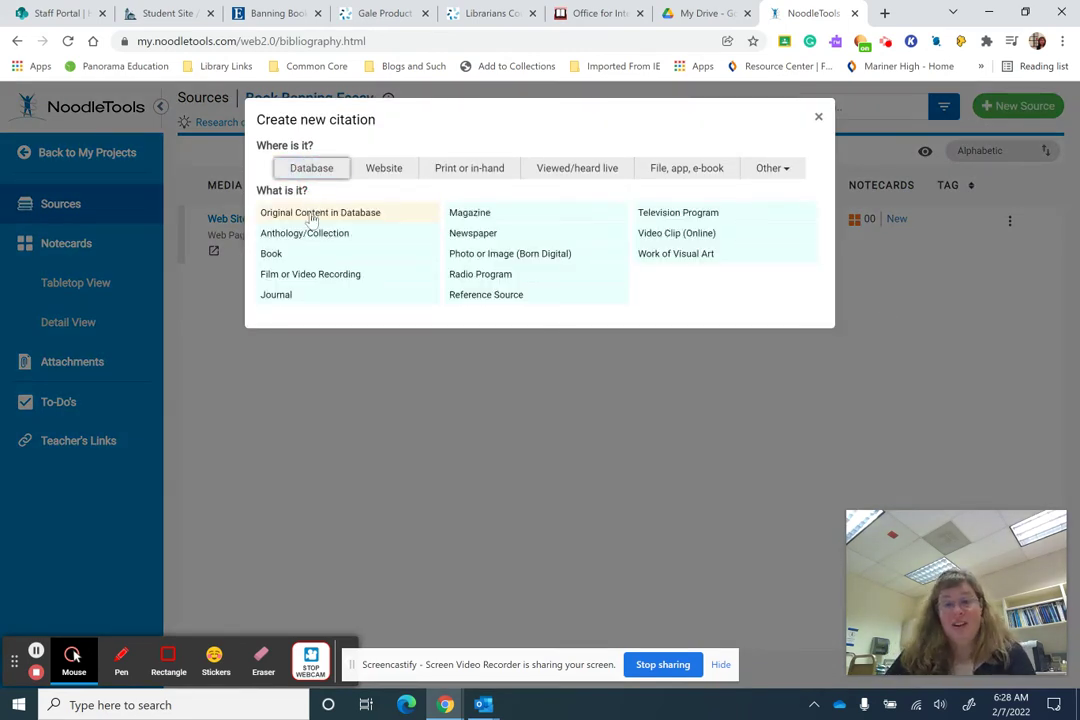
{"action": "left_click", "coordinate": [311, 216]}
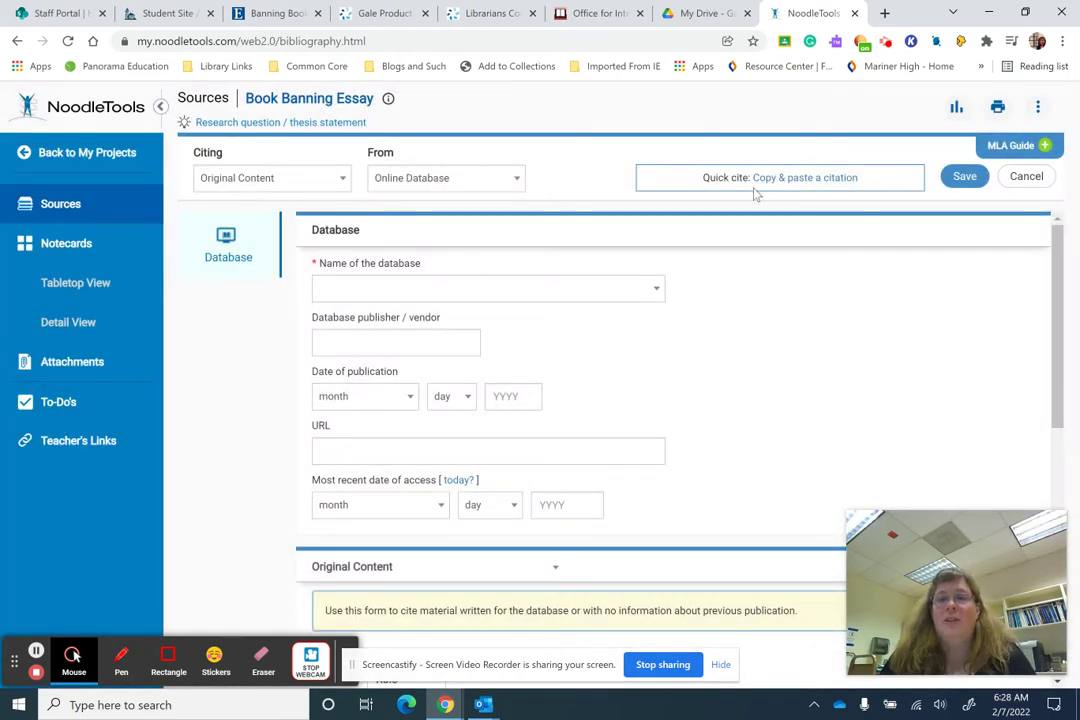
{"action": "left_click", "coordinate": [767, 178]}
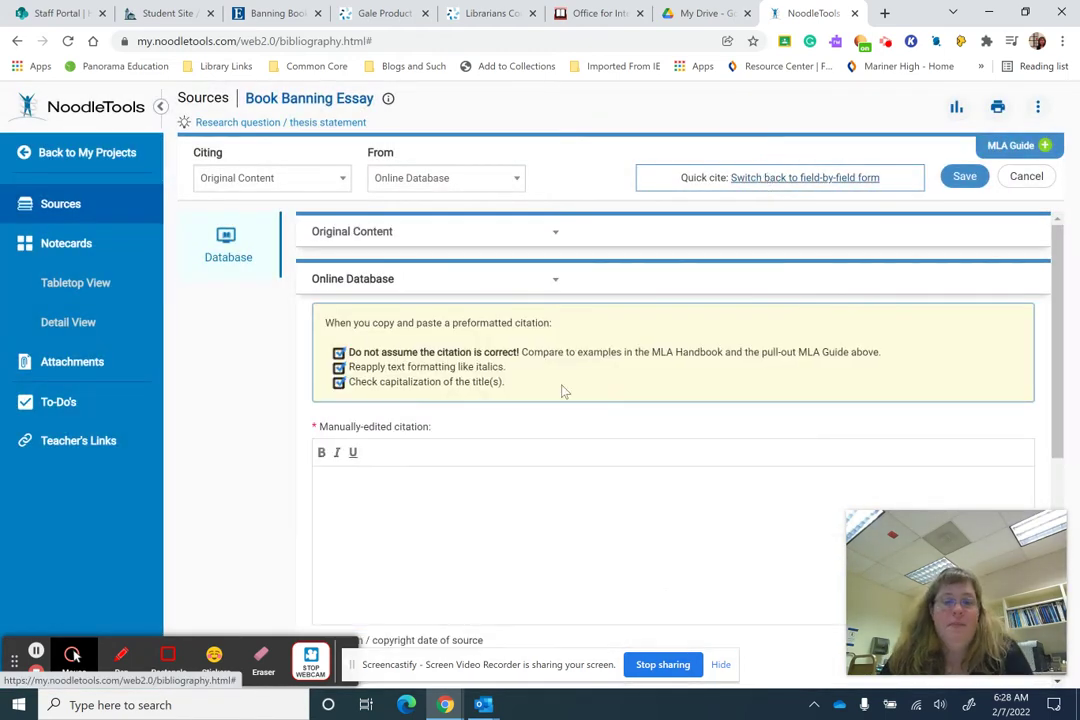
{"action": "left_click", "coordinate": [458, 501]}
{"action": "key", "text": "ctrl+v"}
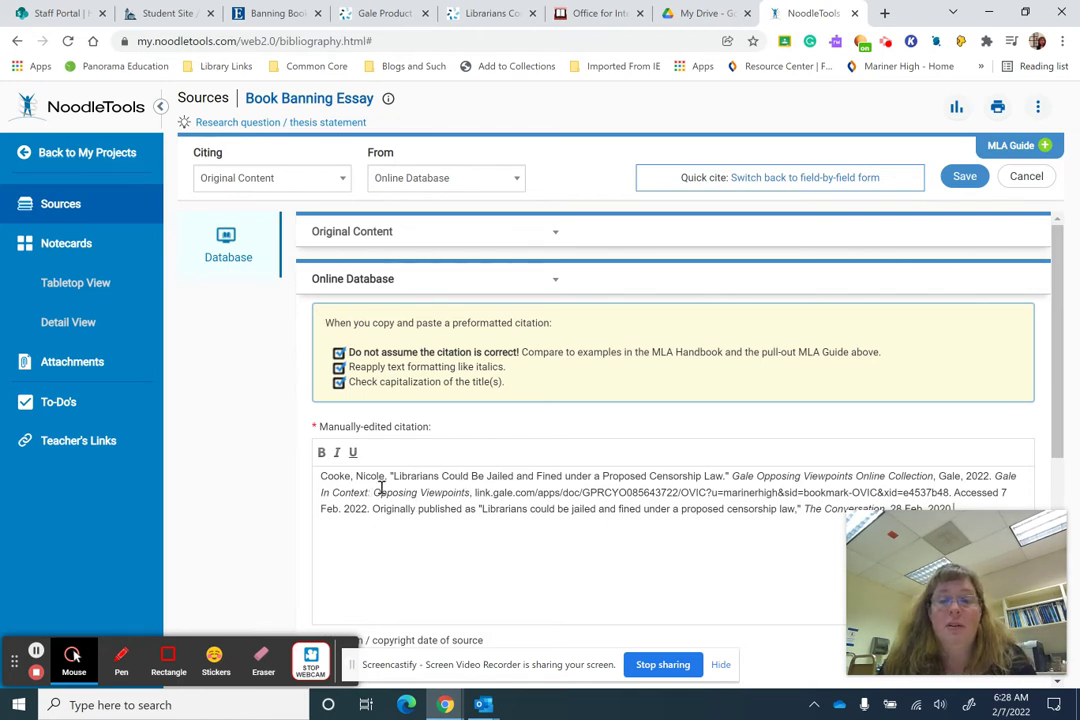
Capitalize "Under" in the article title of the pasted citation and save the source.
{"action": "left_click", "coordinate": [565, 478]}
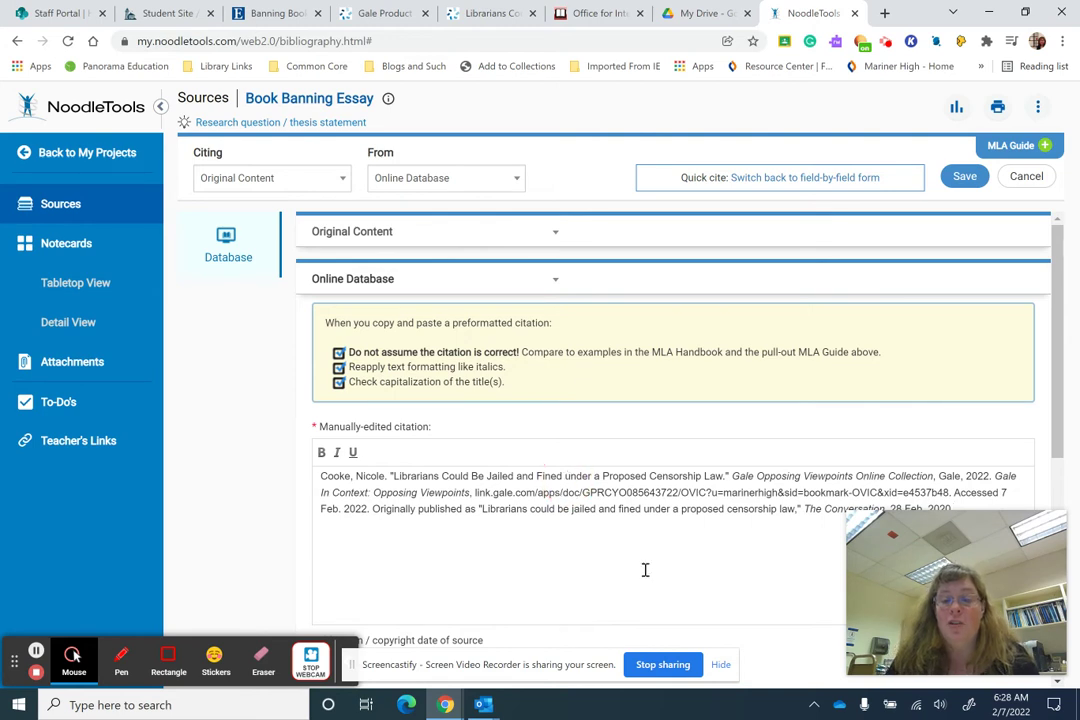
{"action": "key", "text": "Delete"}
{"action": "type", "text": "U"}
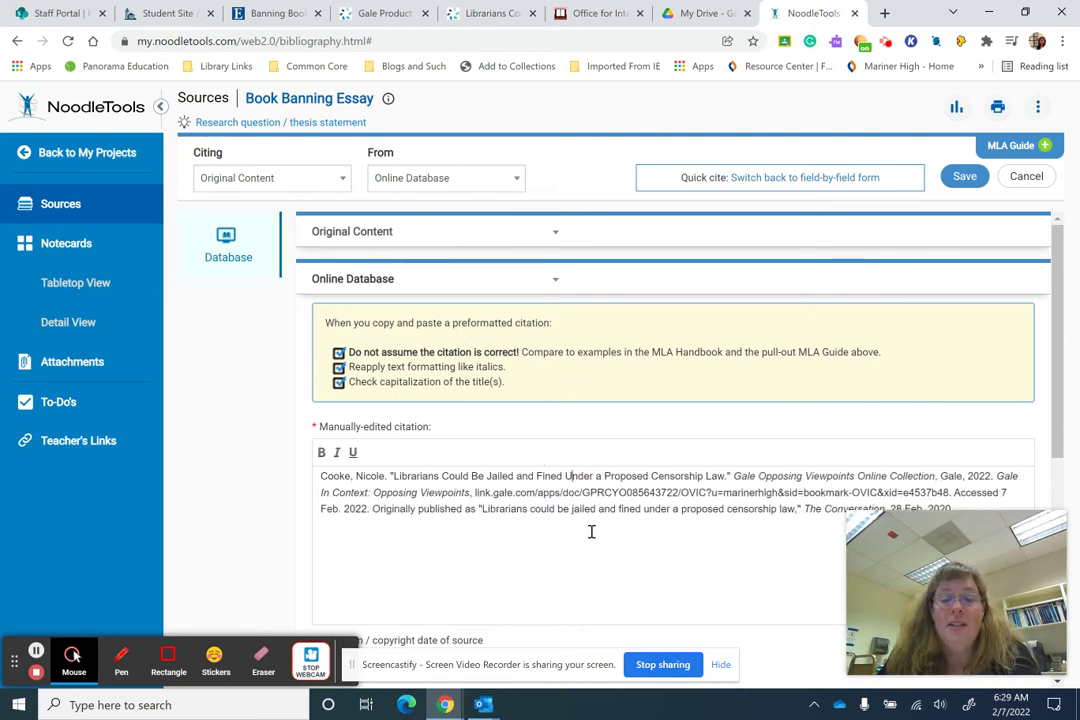
{"action": "scroll", "coordinate": [710, 532], "scroll_direction": "down", "scroll_amount": 3}
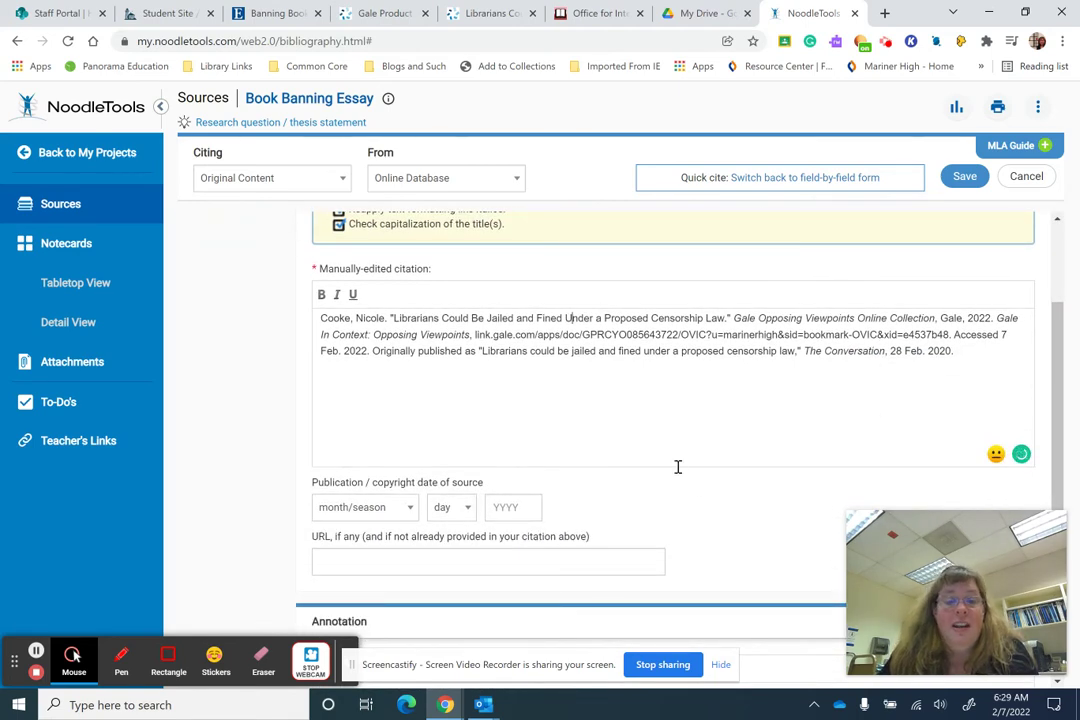
{"action": "scroll", "coordinate": [676, 480], "scroll_direction": "down", "scroll_amount": 2}
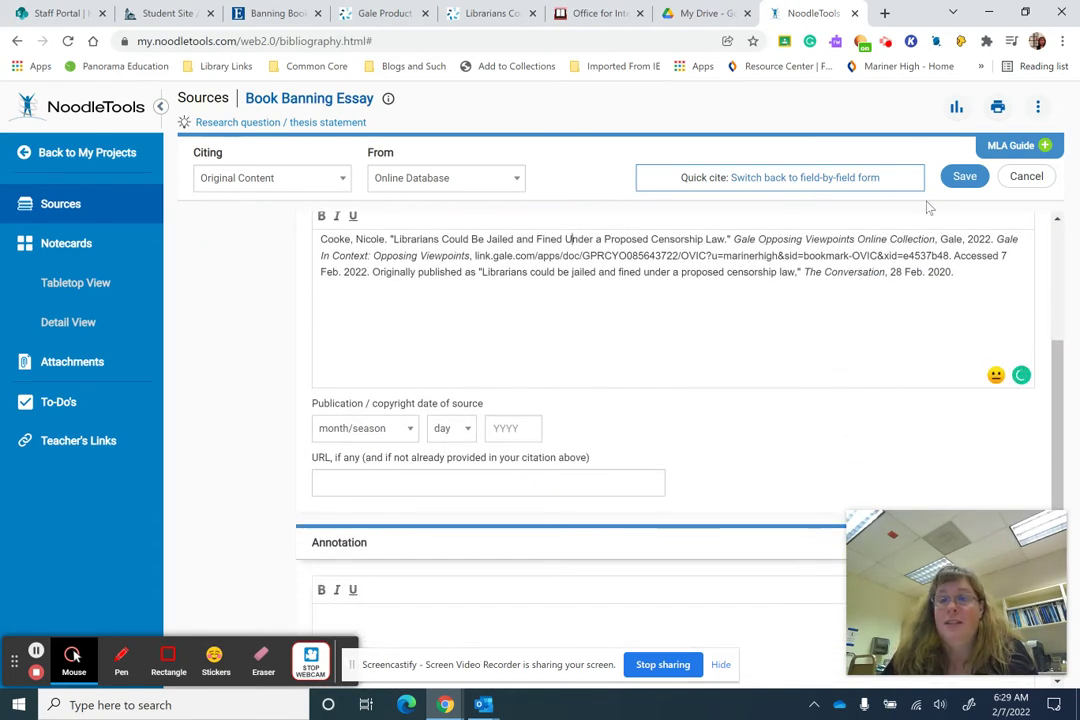
{"action": "left_click", "coordinate": [965, 177]}
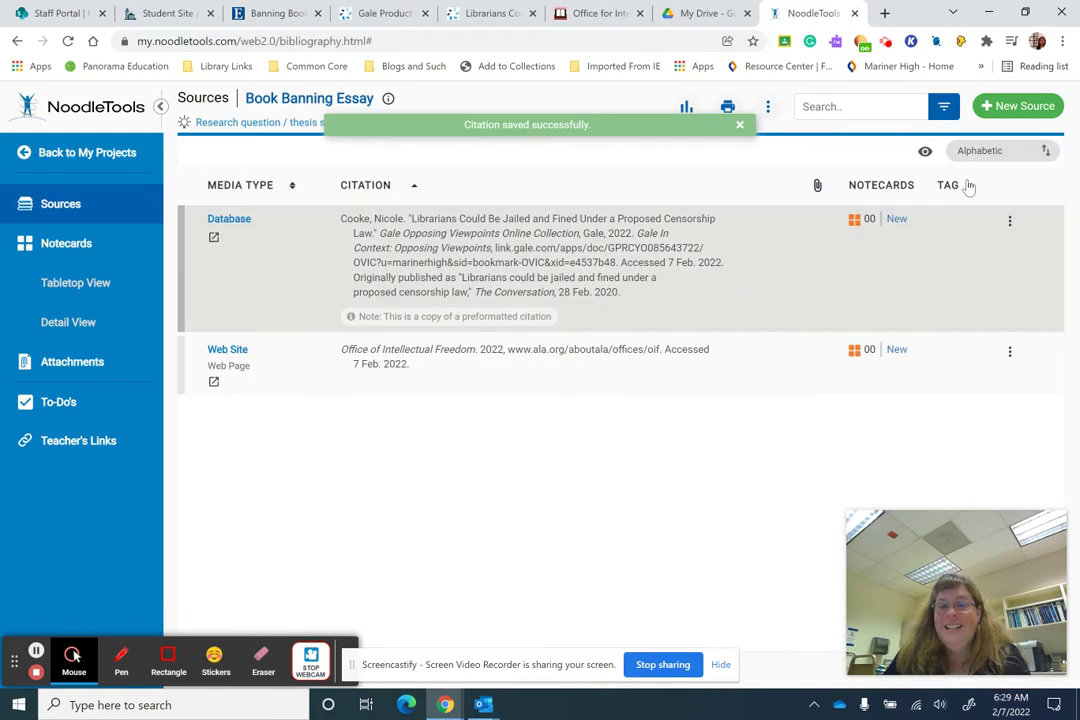
Copy the MLA 9th Edition citation for "Banning Books: An Overview" from the EBSCO Points of View Reference Center article.
{"action": "left_click", "coordinate": [282, 14]}
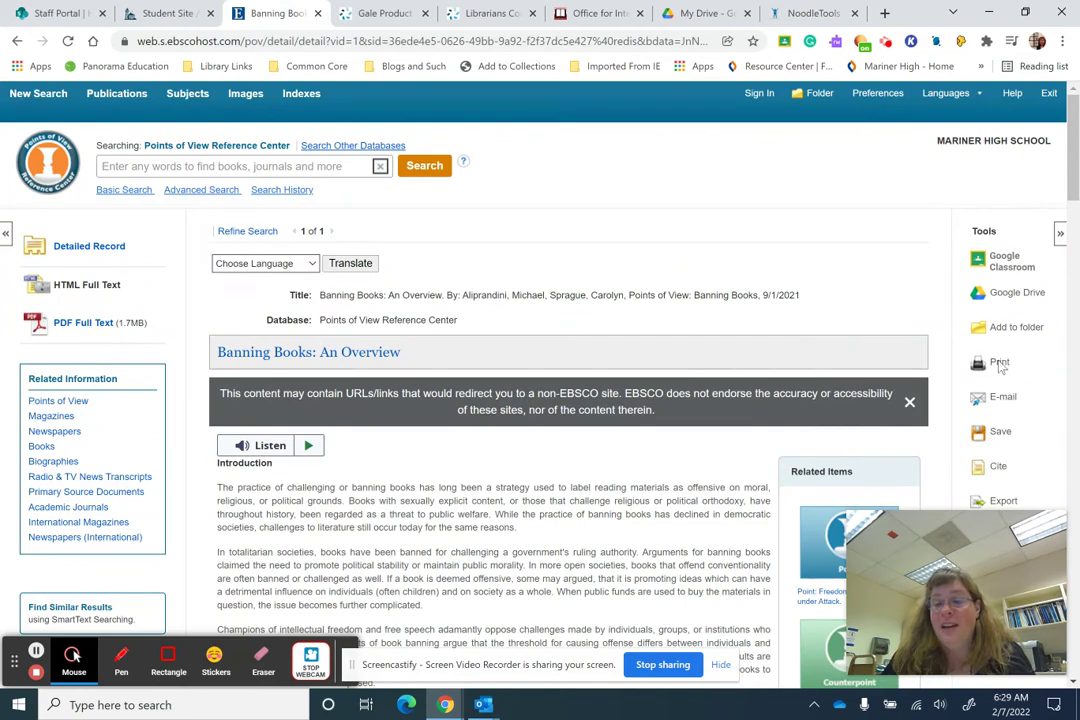
{"action": "left_click", "coordinate": [996, 467]}
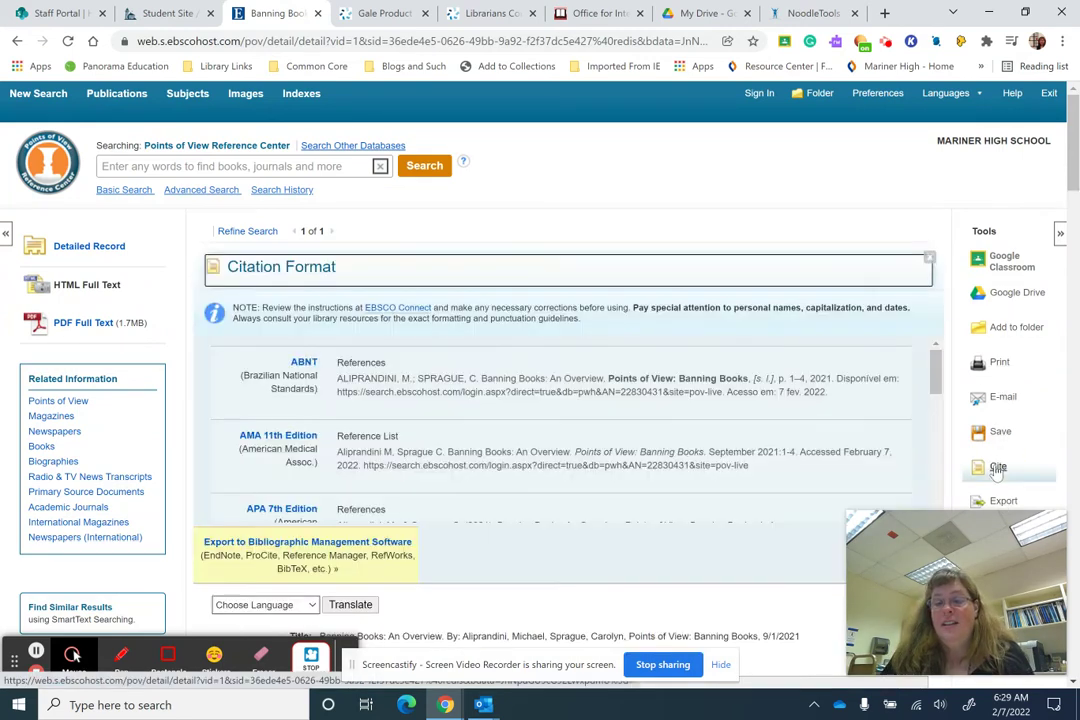
{"action": "scroll", "coordinate": [370, 350], "scroll_direction": "down", "scroll_amount": 6}
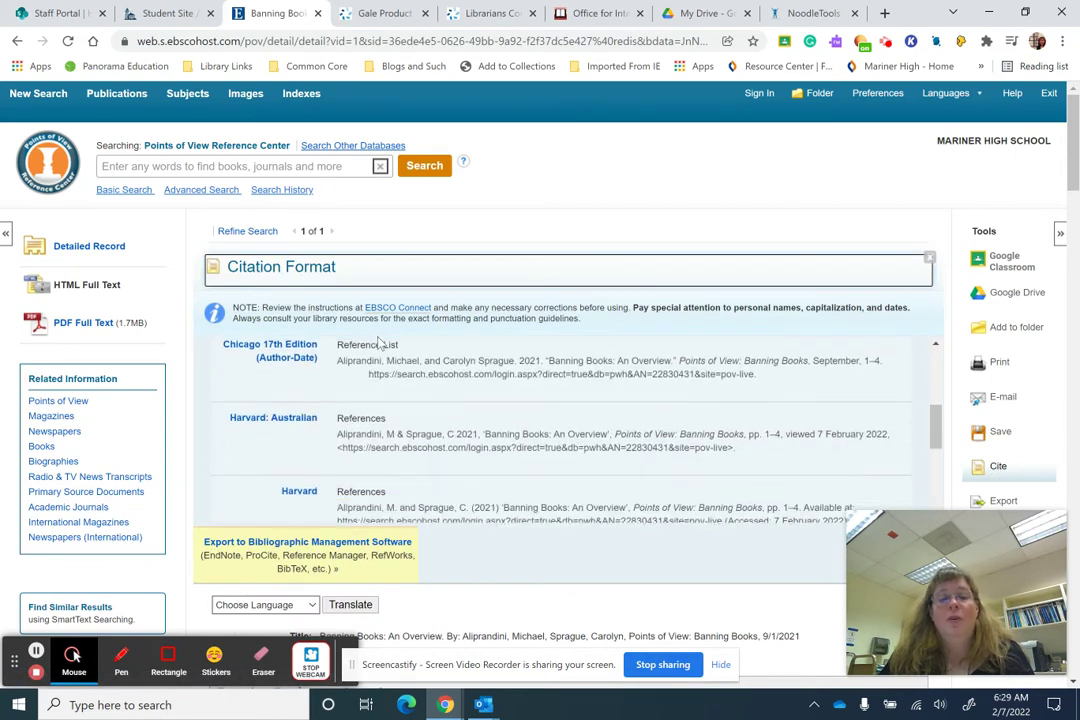
{"action": "scroll", "coordinate": [367, 276], "scroll_direction": "down", "scroll_amount": 5}
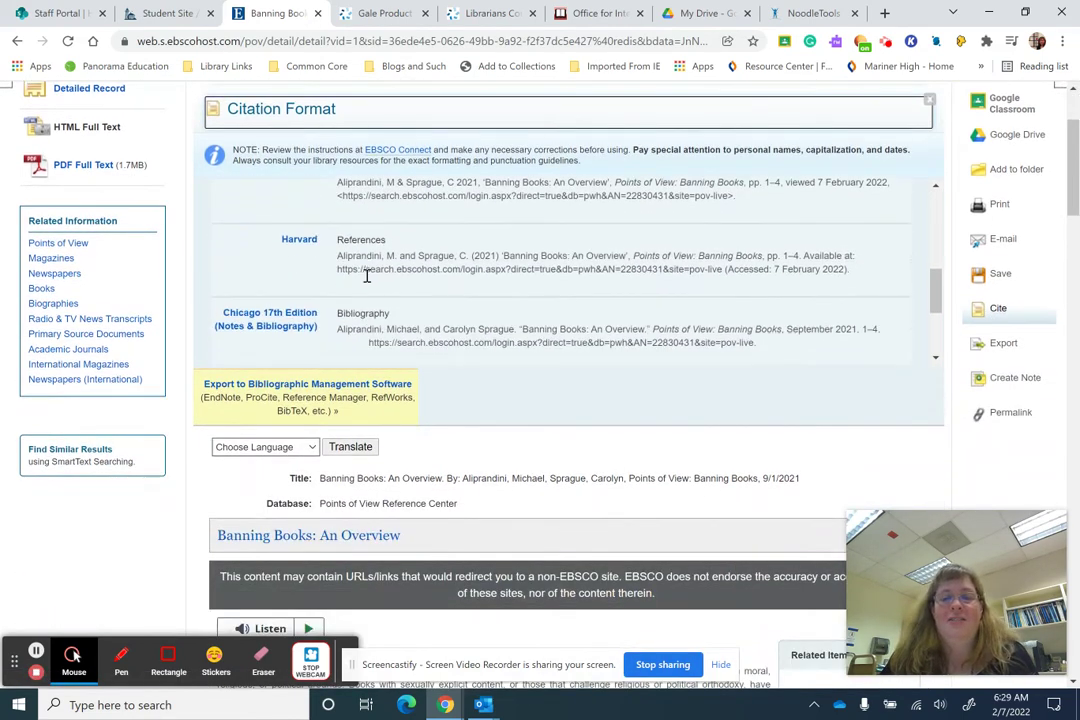
{"action": "scroll", "coordinate": [366, 275], "scroll_direction": "up", "scroll_amount": 2}
{"action": "scroll", "coordinate": [366, 275], "scroll_direction": "down", "scroll_amount": 2}
{"action": "left_click_drag", "start_coordinate": [339, 244], "coordinate": [815, 272]}
{"action": "key", "text": "ctrl+c"}
{"action": "right_click", "coordinate": [713, 249]}
{"action": "left_click", "coordinate": [745, 196]}
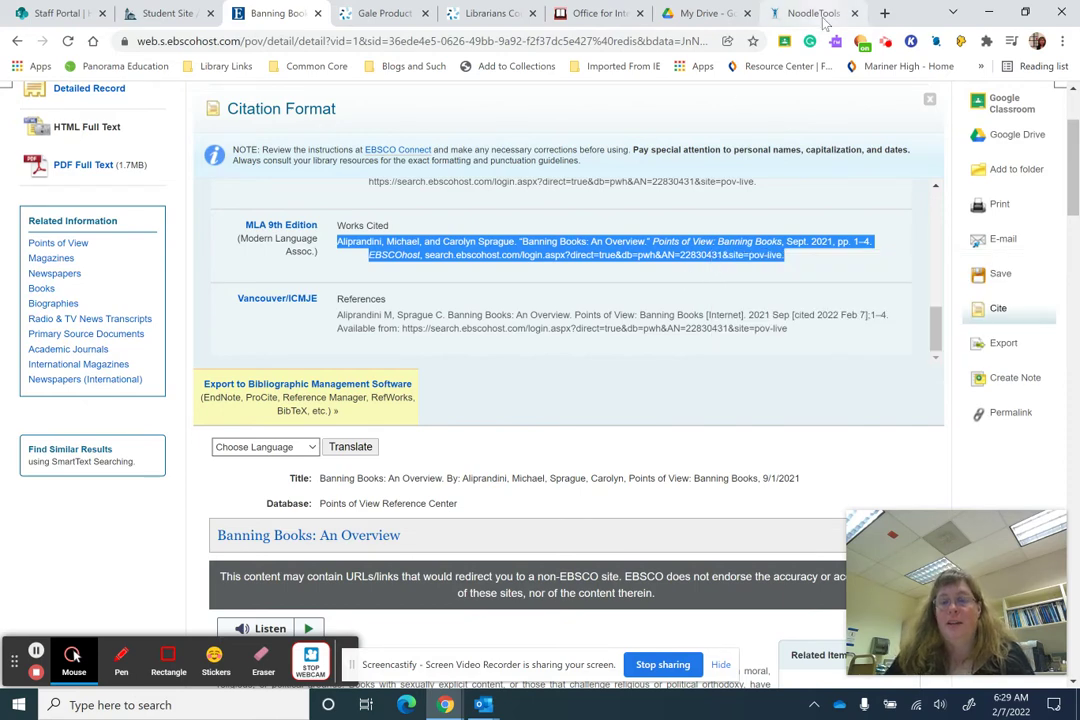
Back in NoodleTools, create another Original Content in Database source and paste the copied EBSCO citation through Quick cite.
{"action": "left_click", "coordinate": [770, 13]}
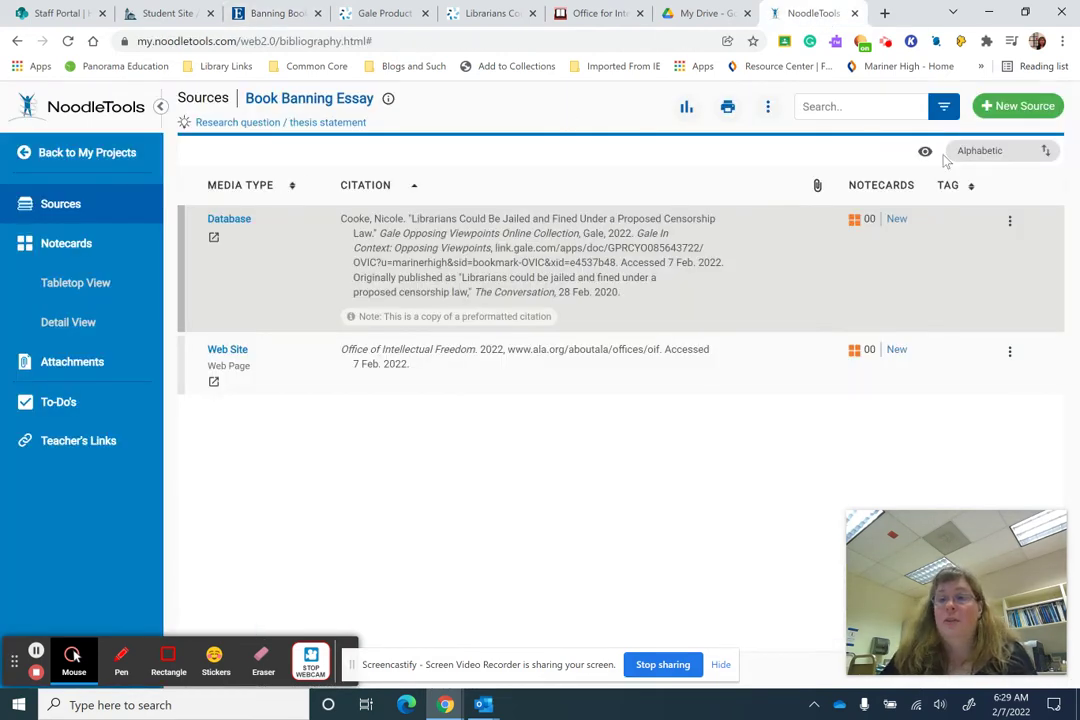
{"action": "left_click", "coordinate": [1012, 106]}
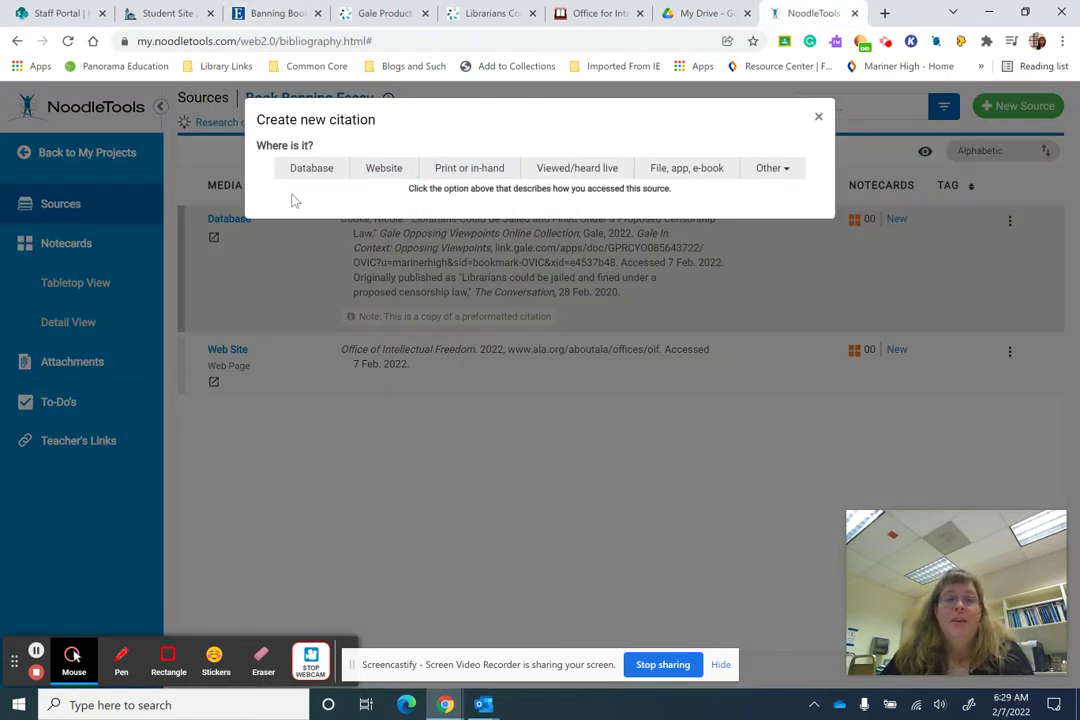
{"action": "left_click", "coordinate": [308, 170]}
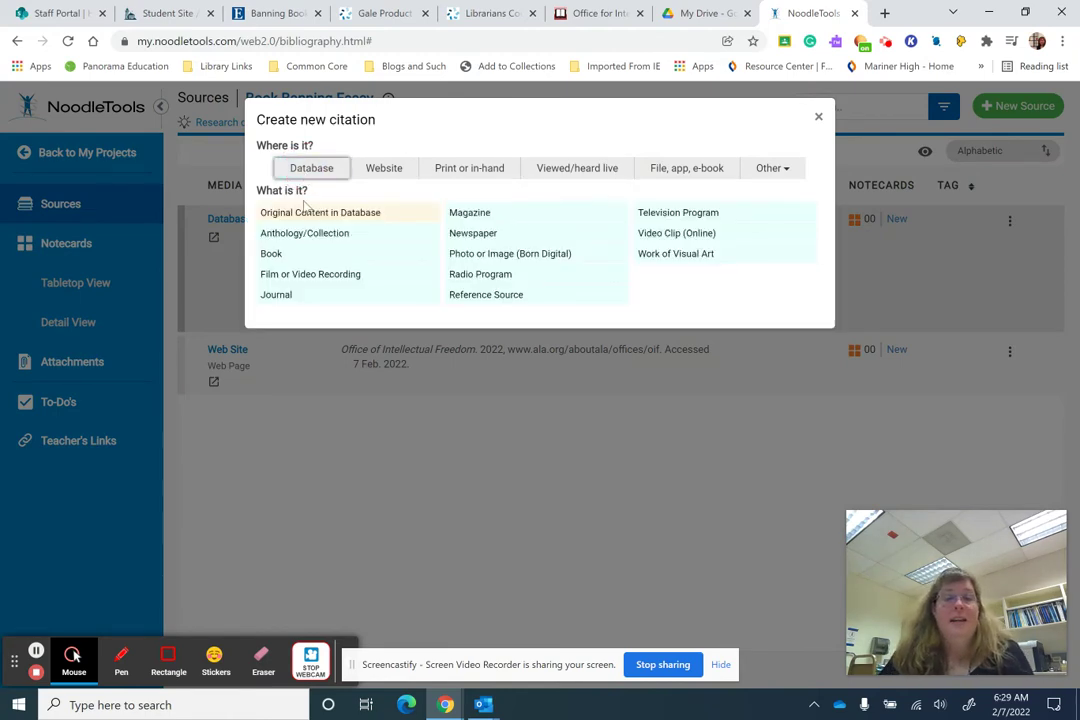
{"action": "left_click", "coordinate": [275, 212]}
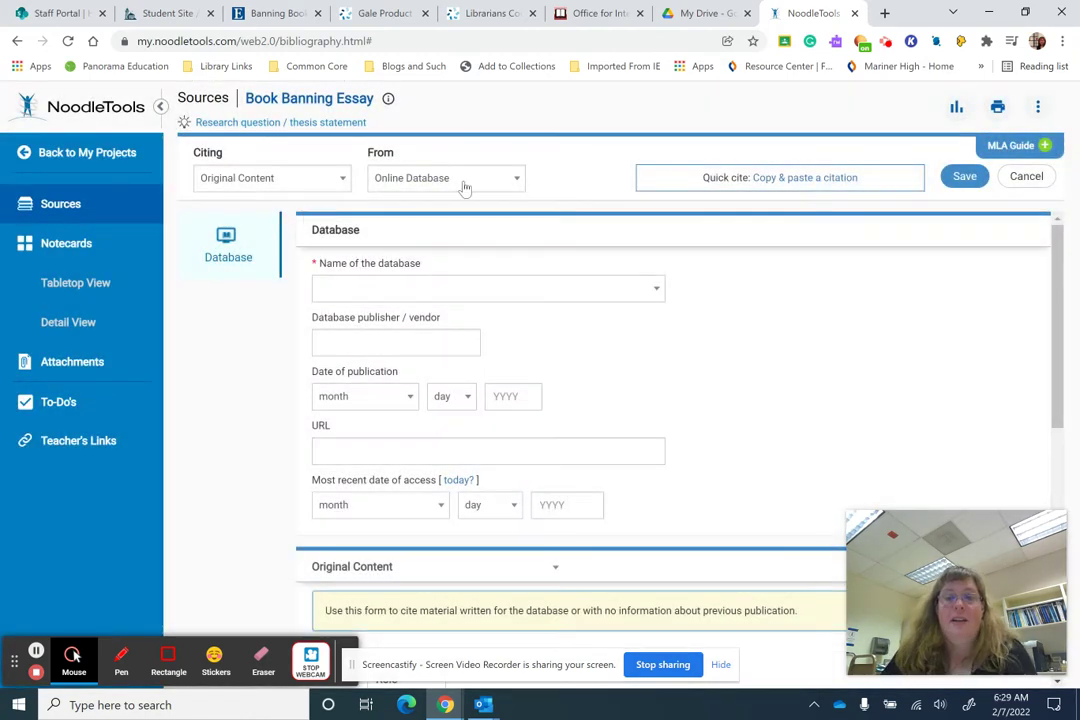
{"action": "left_click", "coordinate": [778, 178]}
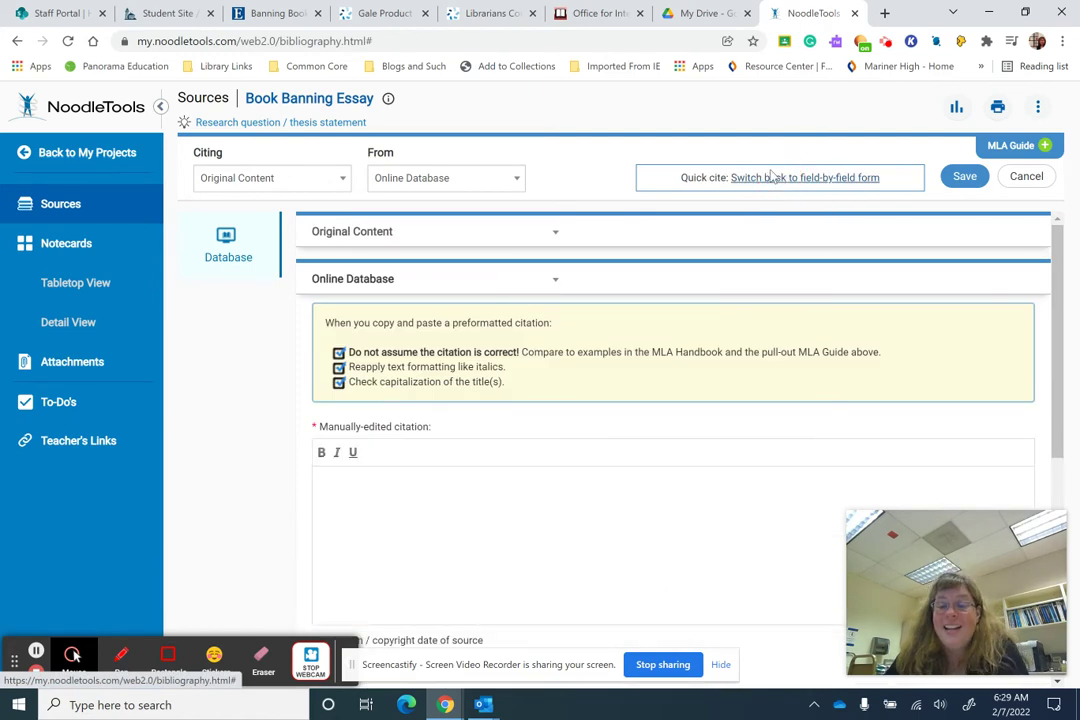
{"action": "left_click", "coordinate": [435, 513]}
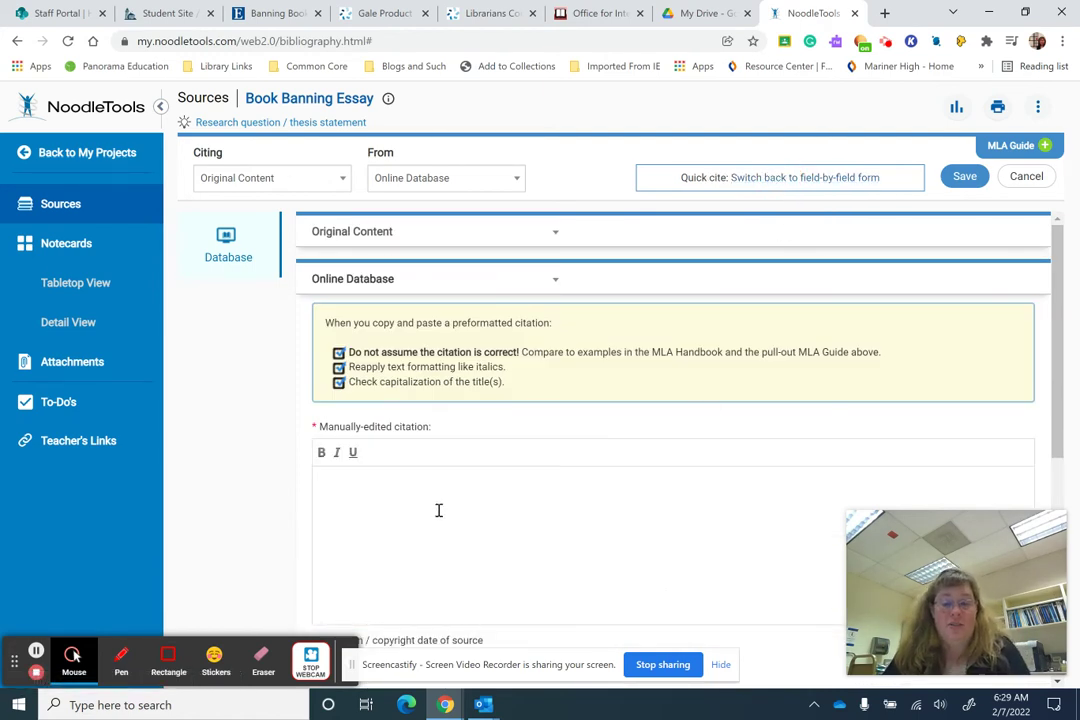
{"action": "key", "text": "ctrl+v"}
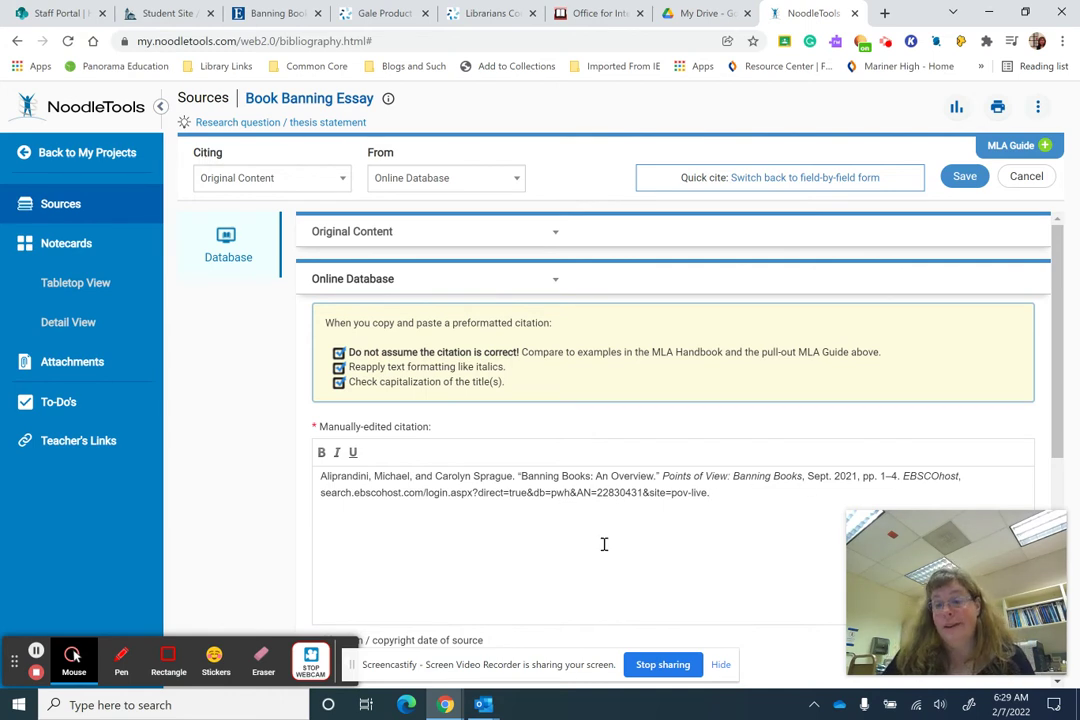
Save the new database source containing the pasted EBSCO citation.
{"action": "left_click", "coordinate": [963, 176]}
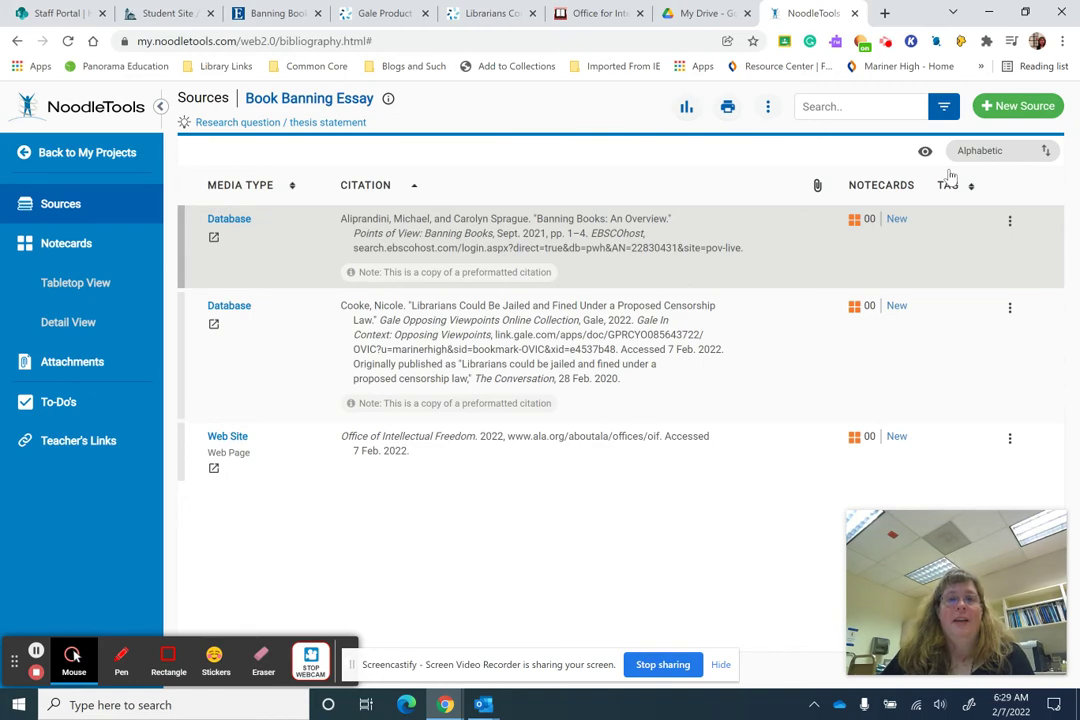
Switch to the American Library Association website and examine the beginning of its Office for Intellectual Freedom page.
{"action": "left_click", "coordinate": [580, 13]}
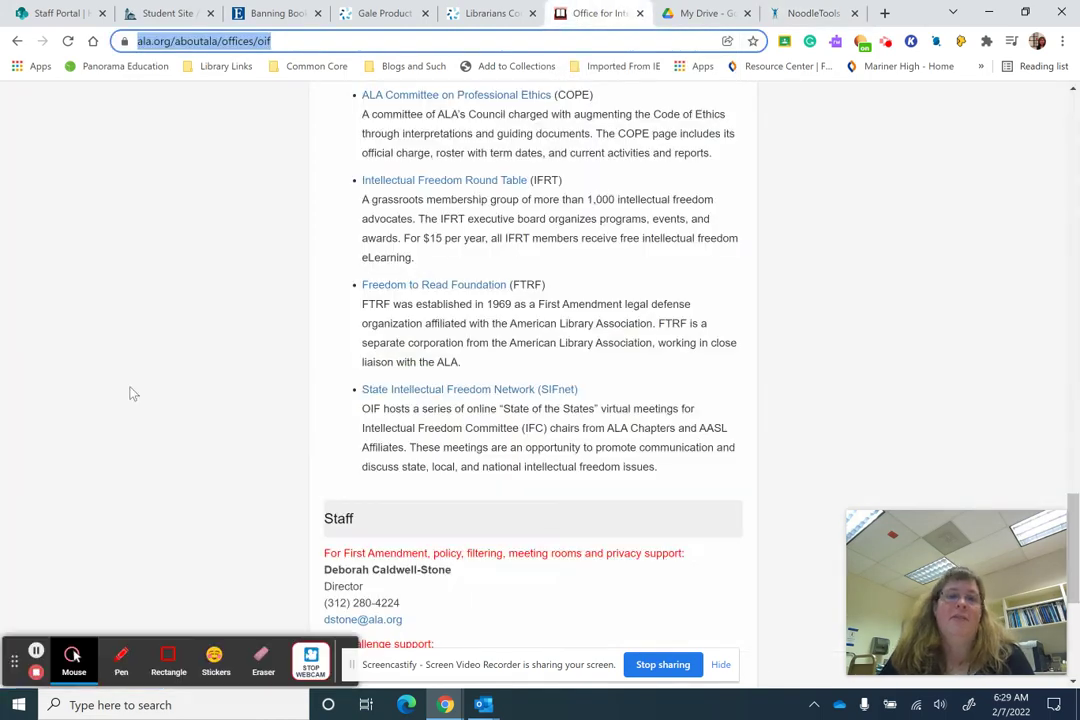
{"action": "scroll", "coordinate": [130, 393], "scroll_direction": "up", "scroll_amount": 20}
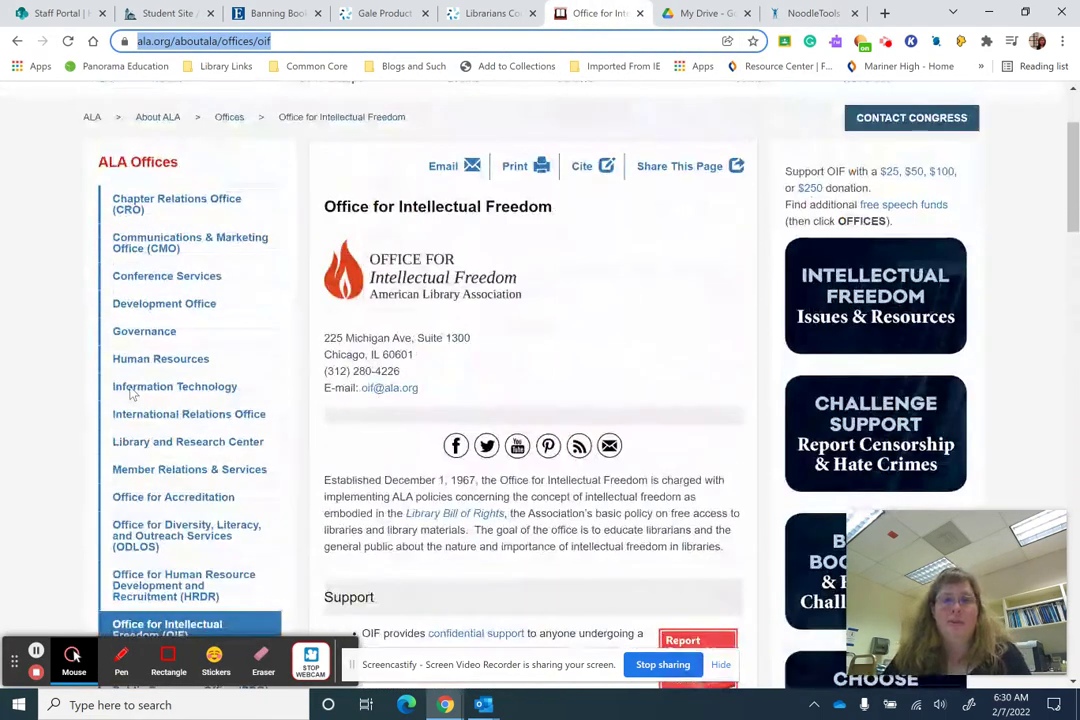
{"action": "scroll", "coordinate": [131, 393], "scroll_direction": "up", "scroll_amount": 3}
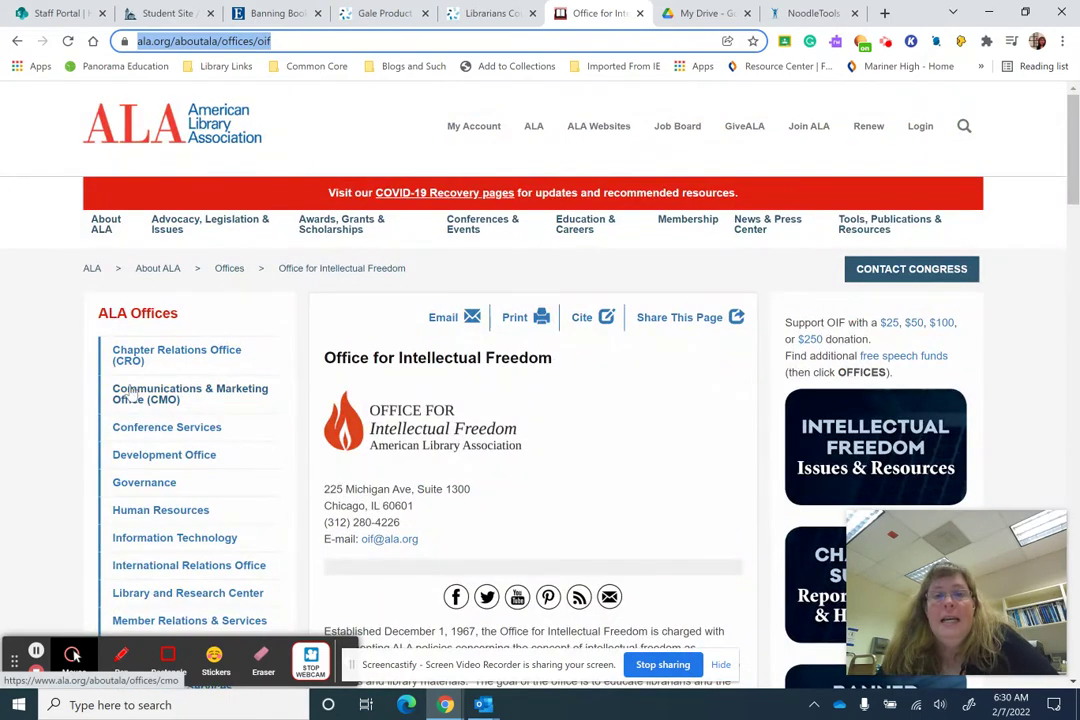
Back in NoodleTools, open the Office of Intellectual Freedom web site source for editing.
{"action": "left_click", "coordinate": [806, 13]}
{"action": "left_click", "coordinate": [988, 108]}
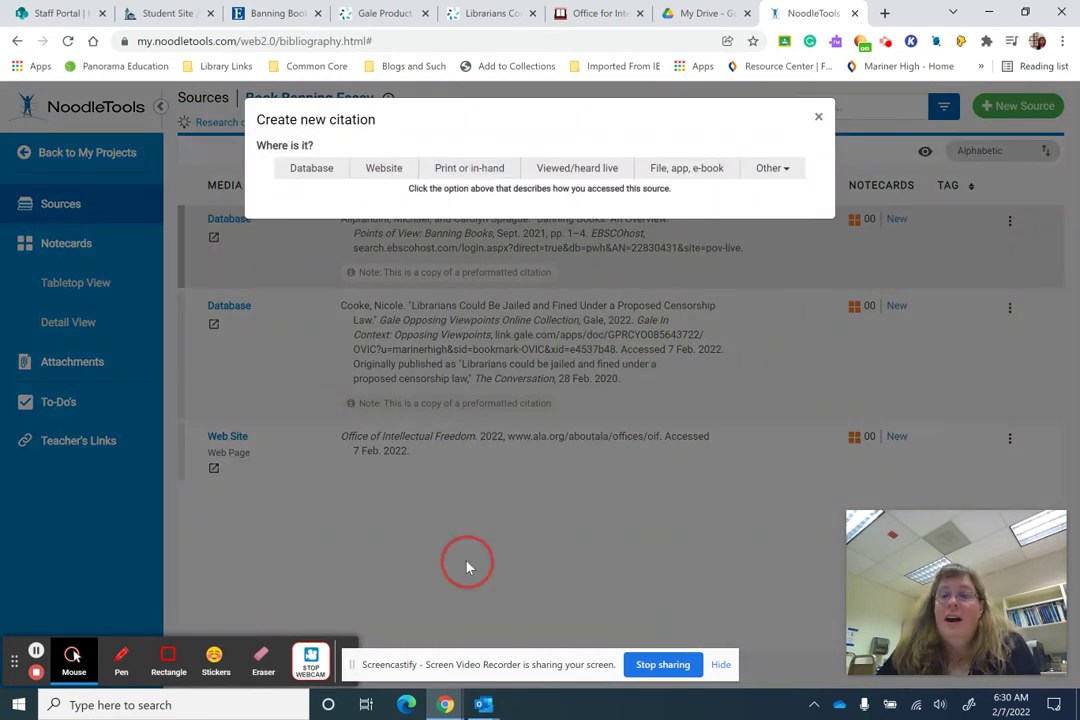
{"action": "left_click", "coordinate": [818, 116]}
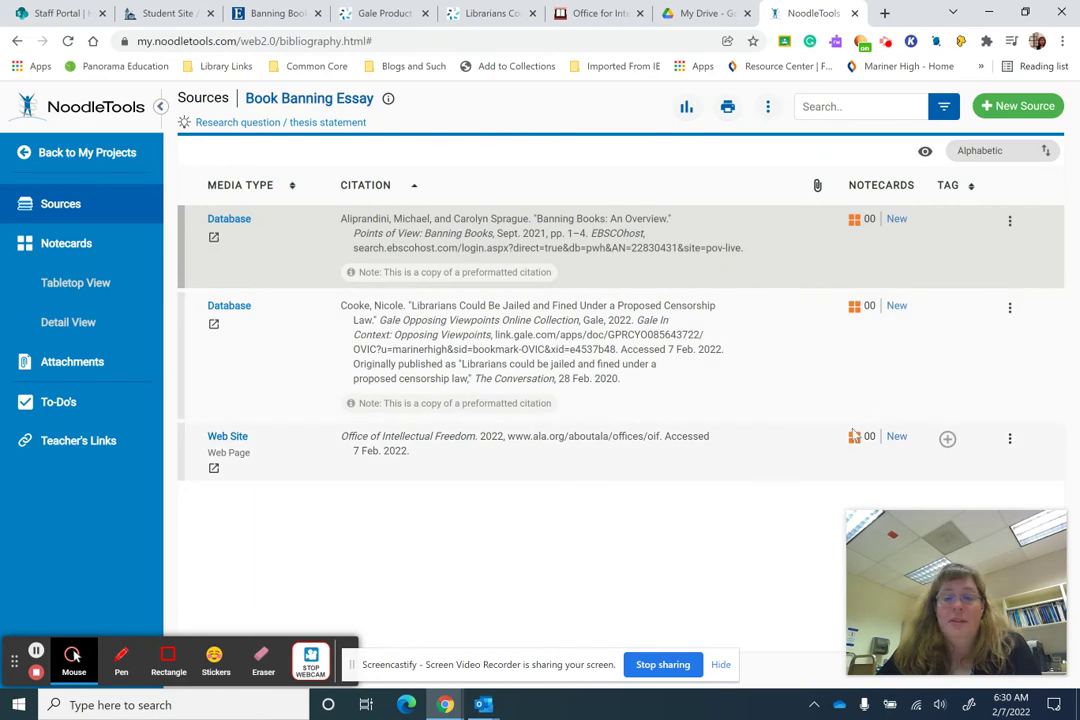
{"action": "left_click", "coordinate": [1009, 439]}
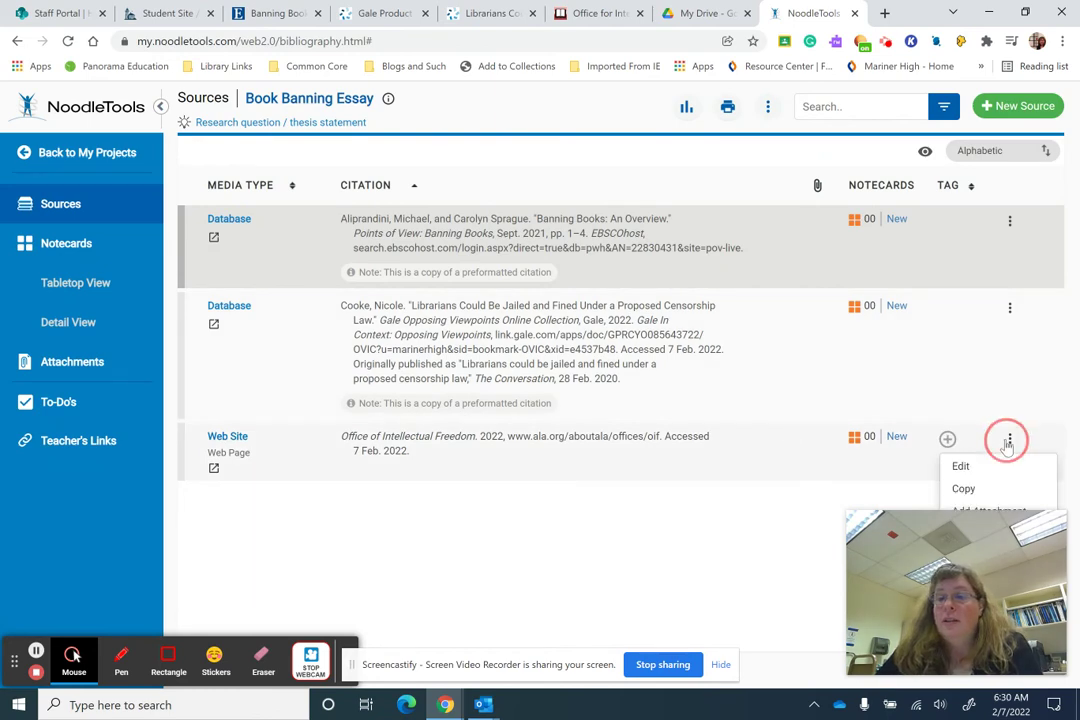
{"action": "left_click", "coordinate": [960, 467]}
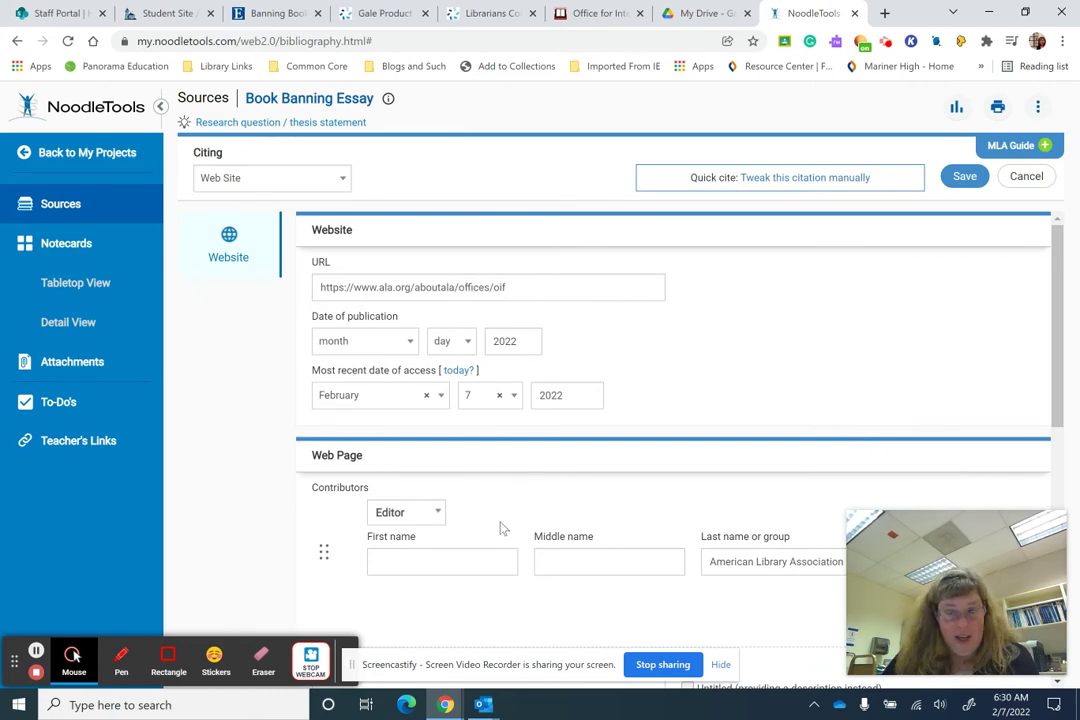
Review the web site source's citation fields, consult the guidance for the web page or article title, and leave the form without saving.
{"action": "scroll", "coordinate": [493, 477], "scroll_direction": "down", "scroll_amount": 2}
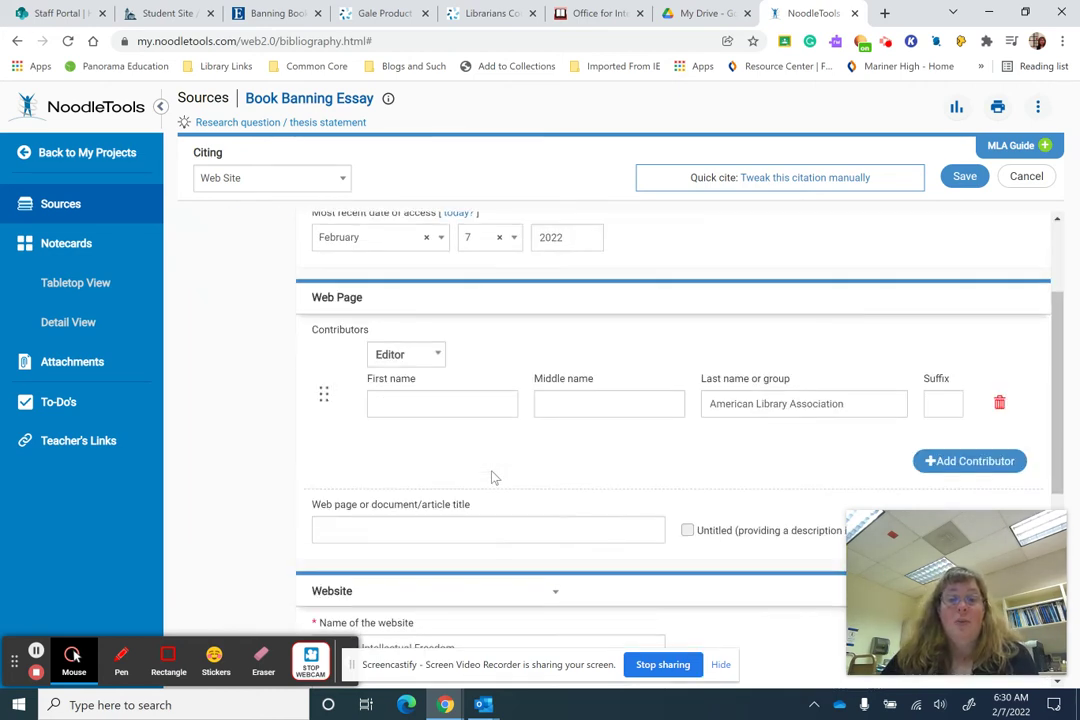
{"action": "left_click", "coordinate": [446, 526]}
{"action": "left_click", "coordinate": [666, 506]}
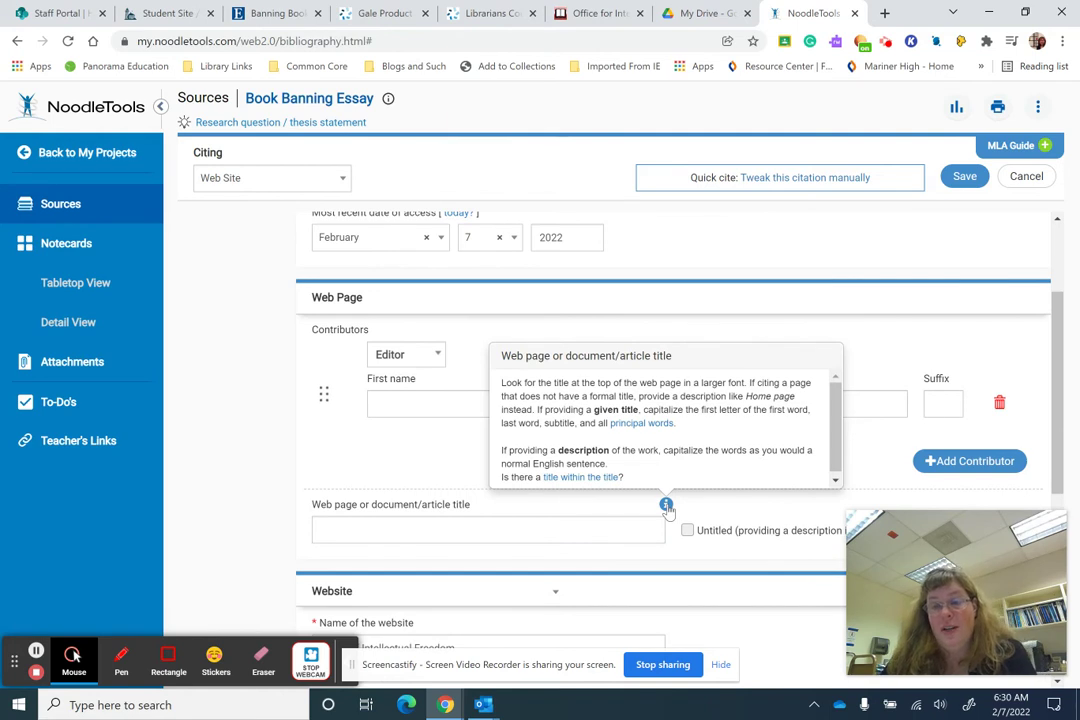
{"action": "left_click", "coordinate": [230, 405]}
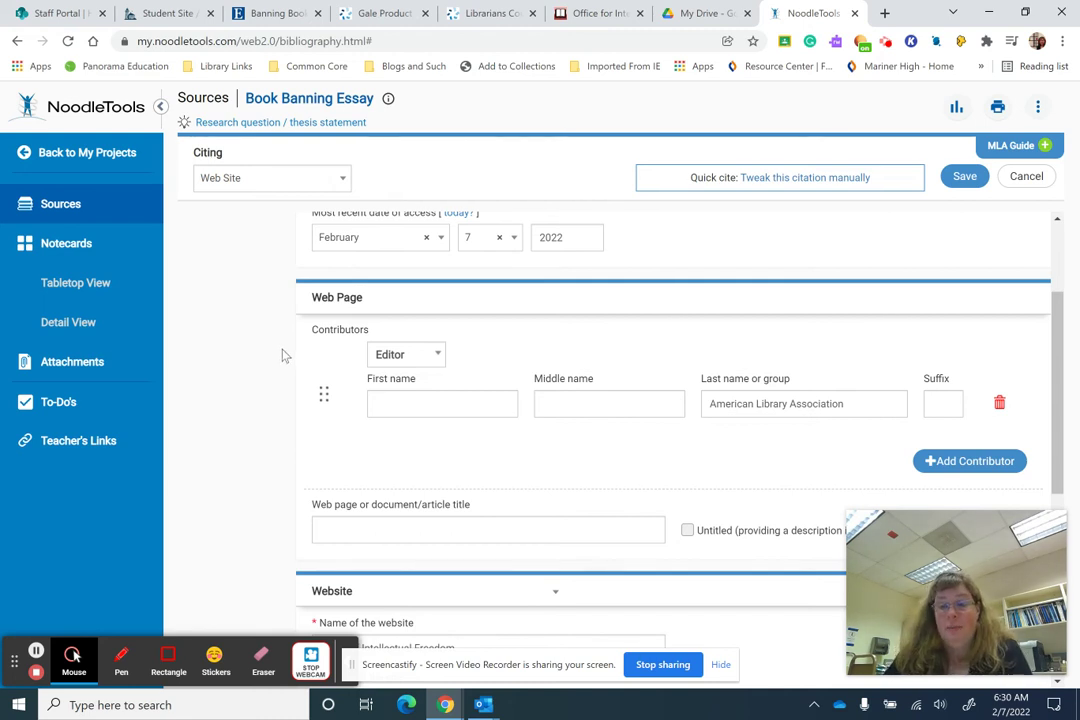
{"action": "scroll", "coordinate": [272, 235], "scroll_direction": "up", "scroll_amount": 2}
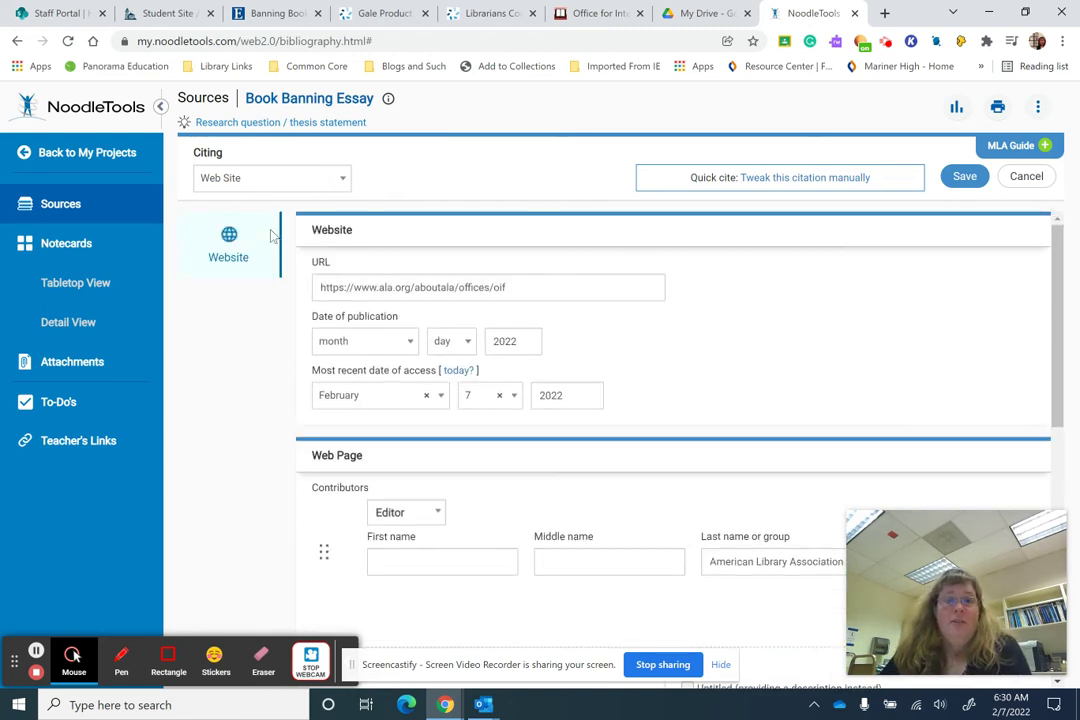
{"action": "left_click", "coordinate": [1025, 177]}
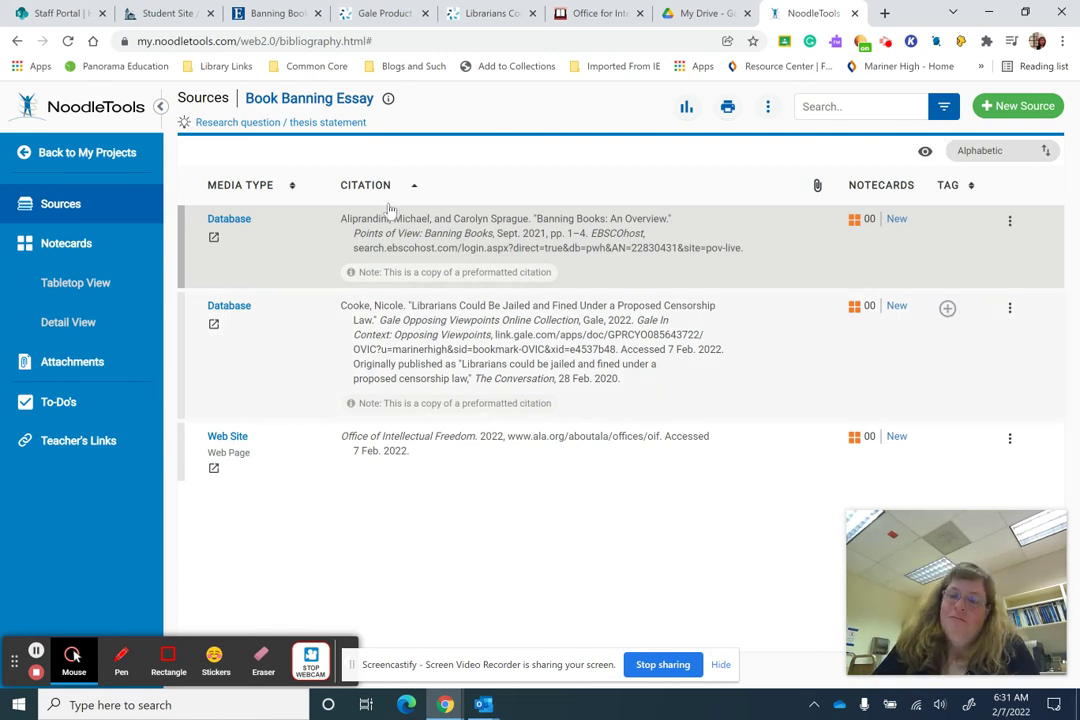
Export all sources of the Book Banning Essay project to Google Docs.
{"action": "left_click", "coordinate": [728, 107]}
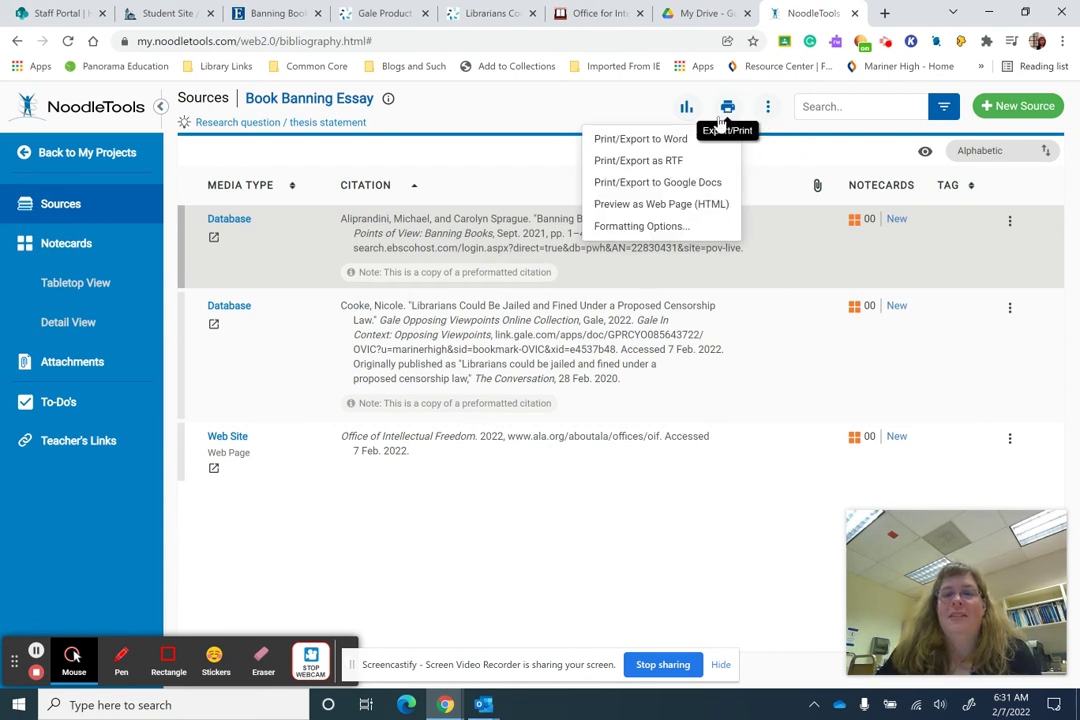
{"action": "left_click", "coordinate": [660, 183]}
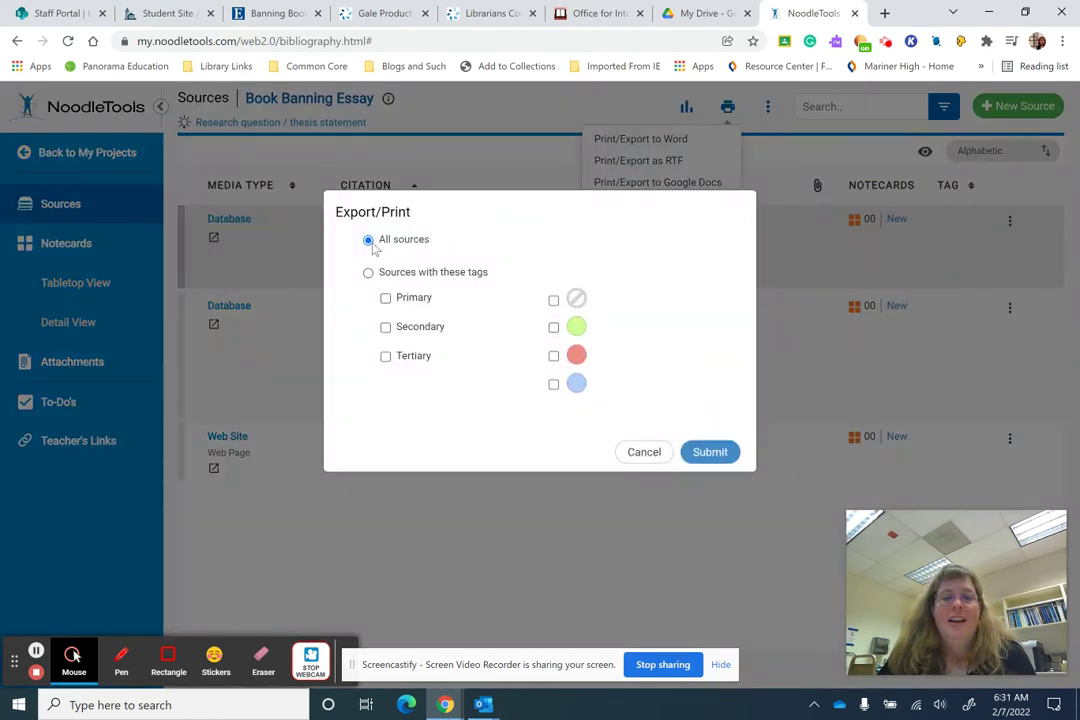
{"action": "left_click", "coordinate": [712, 453]}
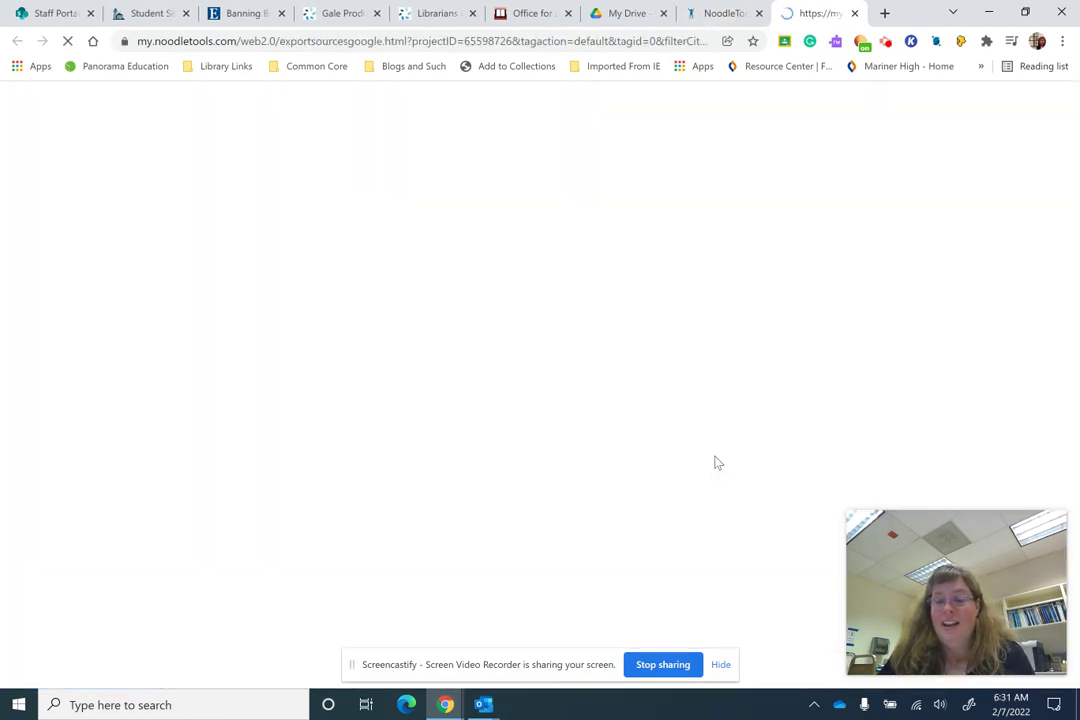